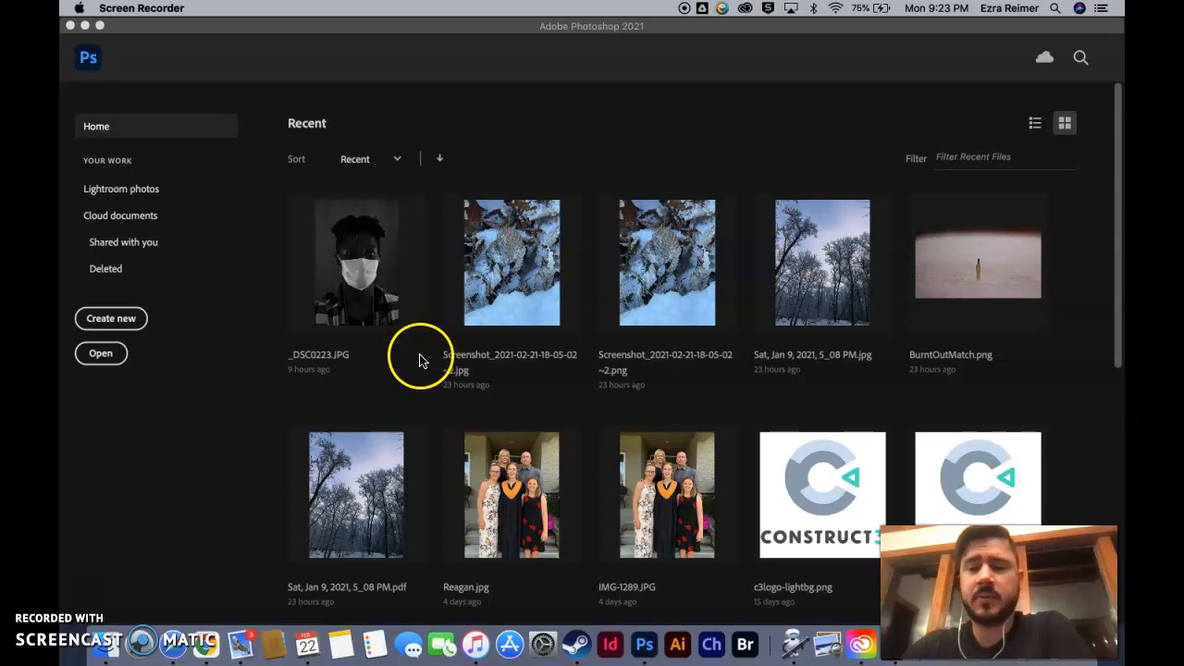
- Browse Google Drive to My Drive > Niverville High School > 2021 Classes > Photography 30S > Shoots > Lighting Lab to open a photo
{"action": "left_click", "coordinate": [392, 315]}
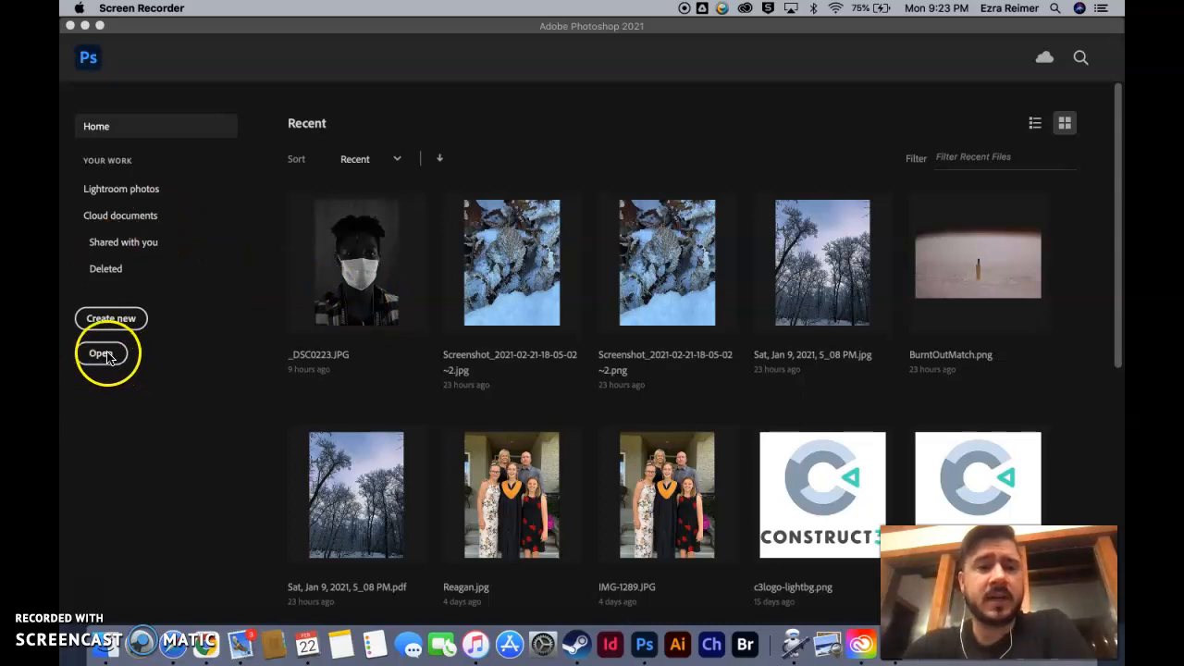
{"action": "left_click", "coordinate": [112, 356]}
{"action": "left_click", "coordinate": [113, 357]}
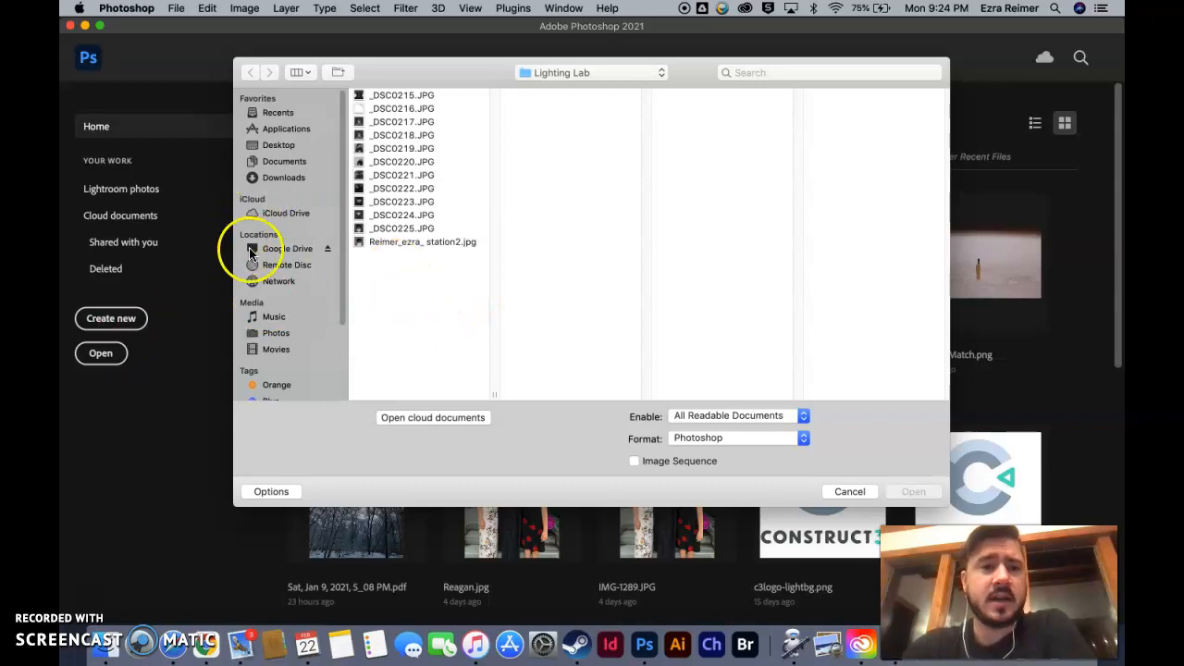
{"action": "left_click", "coordinate": [280, 249]}
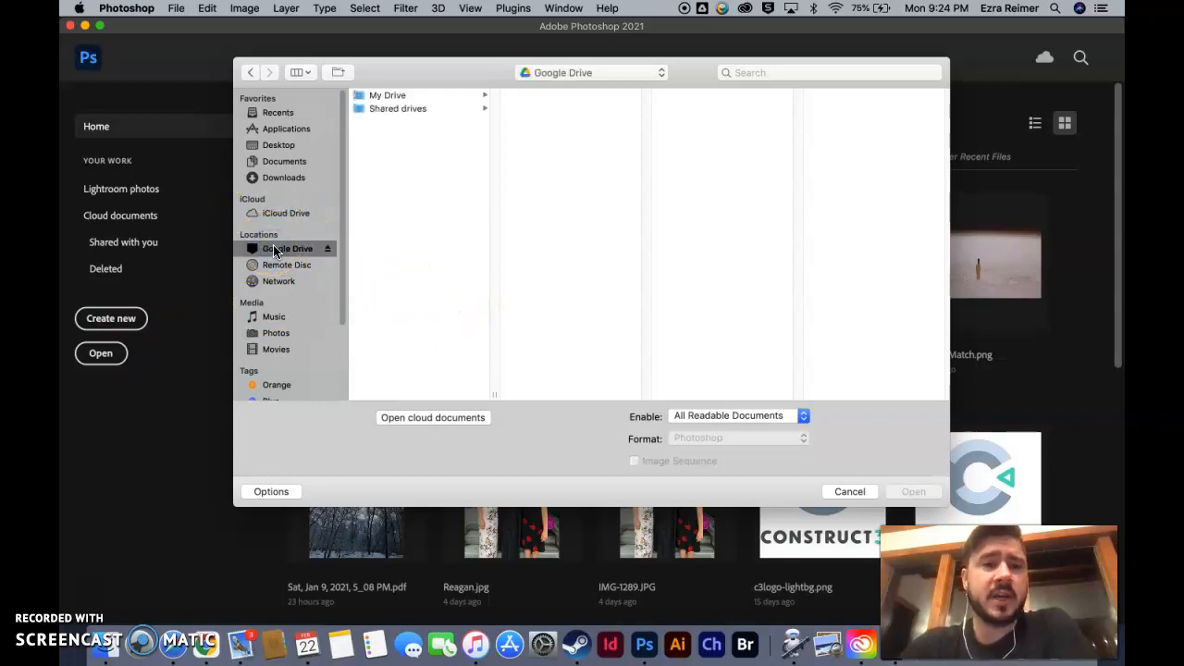
{"action": "left_click", "coordinate": [389, 96]}
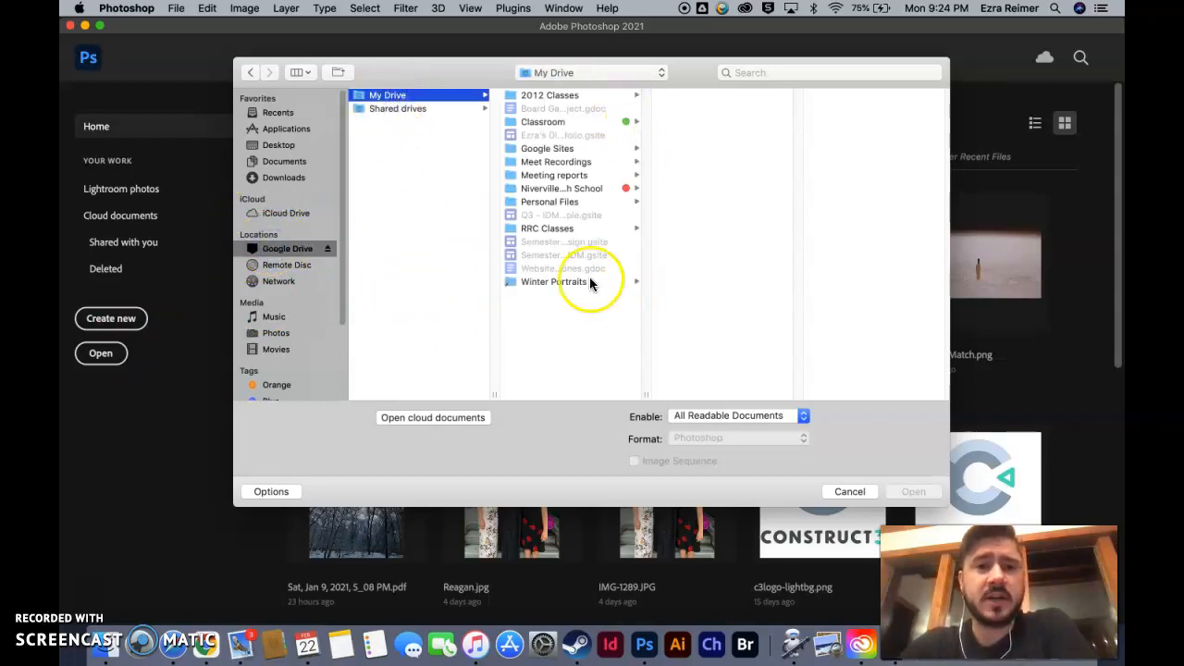
{"action": "left_click", "coordinate": [553, 188]}
{"action": "left_click", "coordinate": [696, 96]}
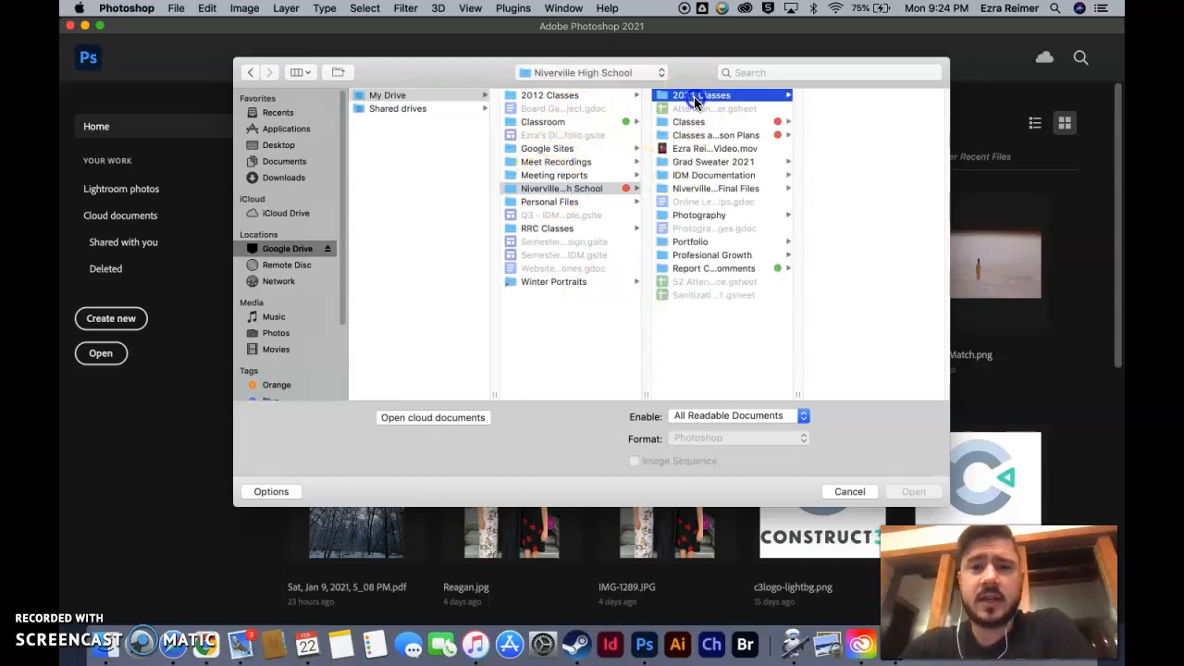
{"action": "left_click", "coordinate": [848, 97]}
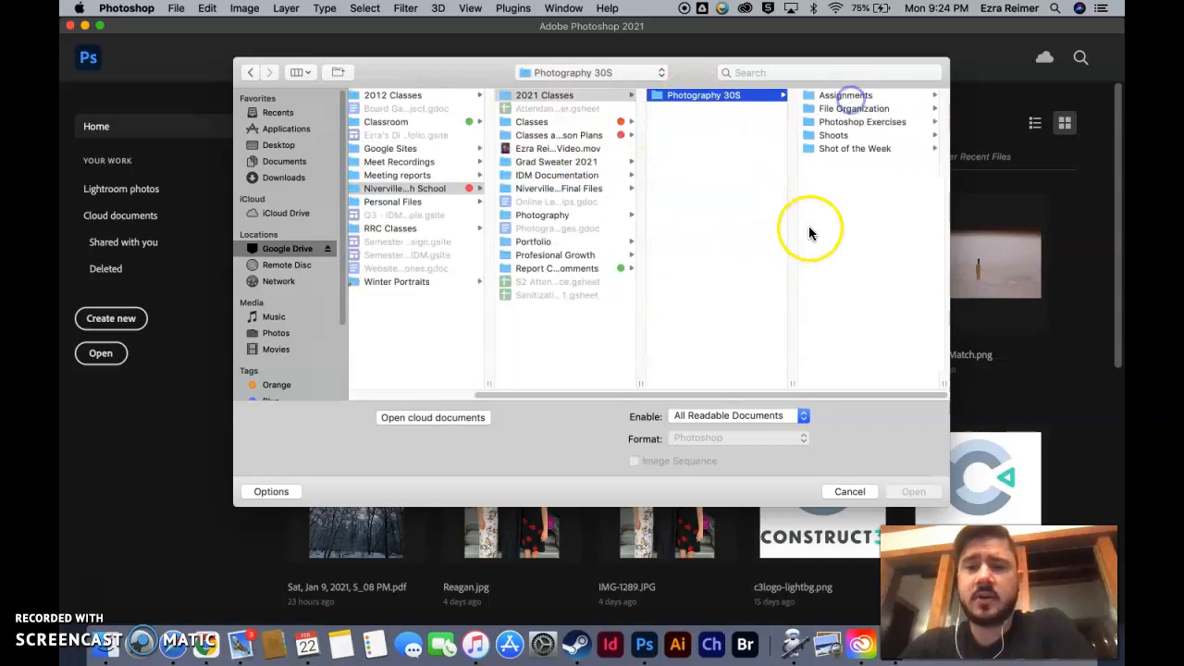
{"action": "left_click", "coordinate": [836, 135]}
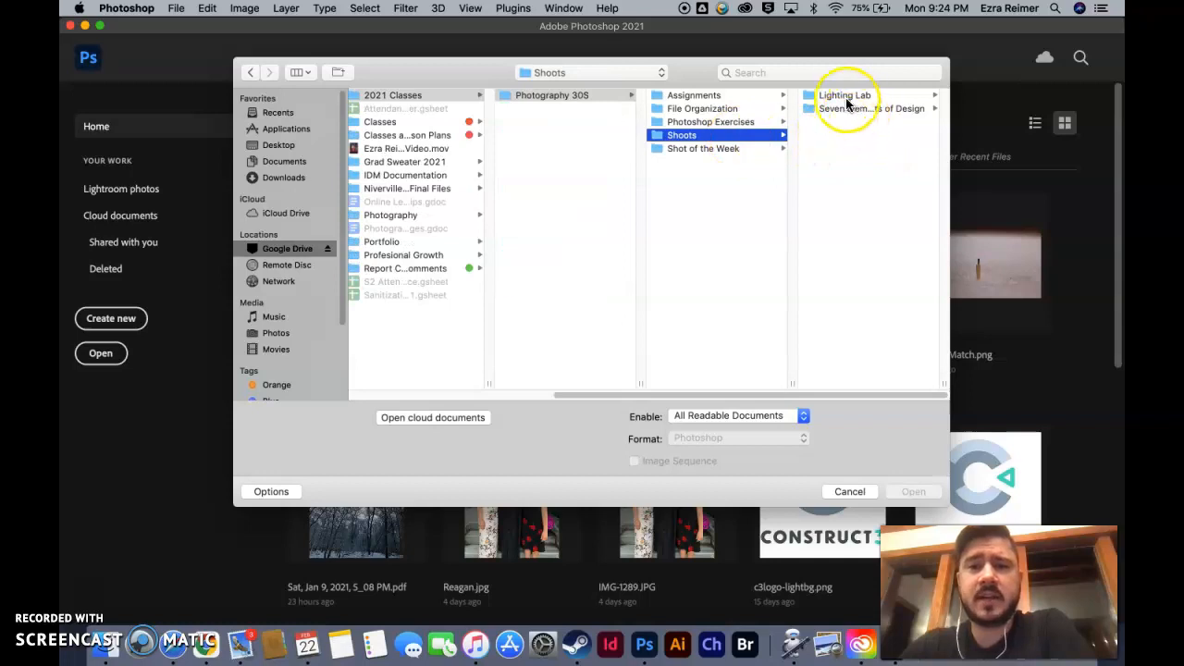
{"action": "left_click", "coordinate": [844, 95]}
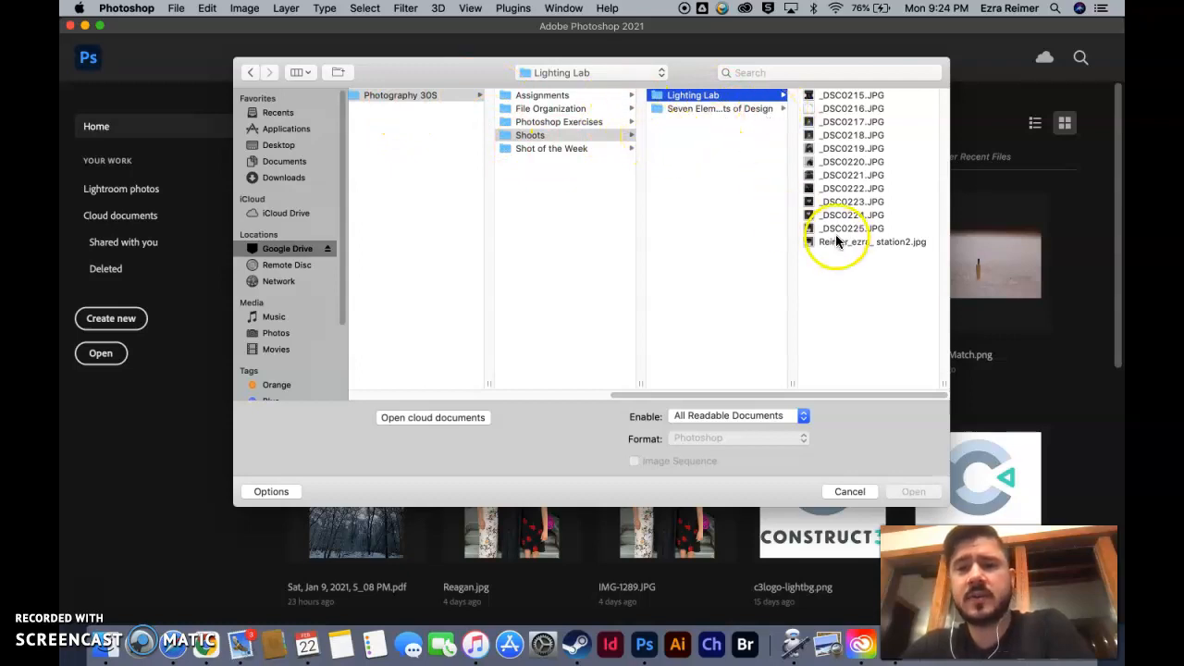
- Preview the portraits _DSC0222 to _DSC0225 in the Lighting Lab folder and open _DSC0223.JPG
{"action": "left_click", "coordinate": [846, 188]}
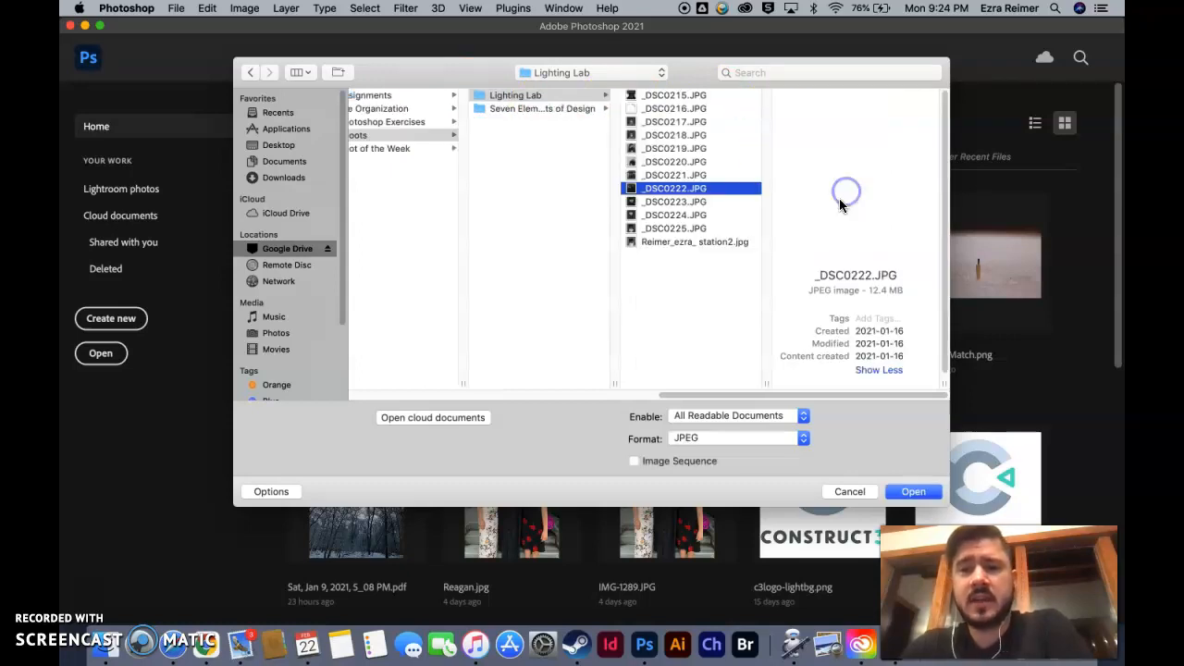
{"action": "left_click", "coordinate": [663, 215]}
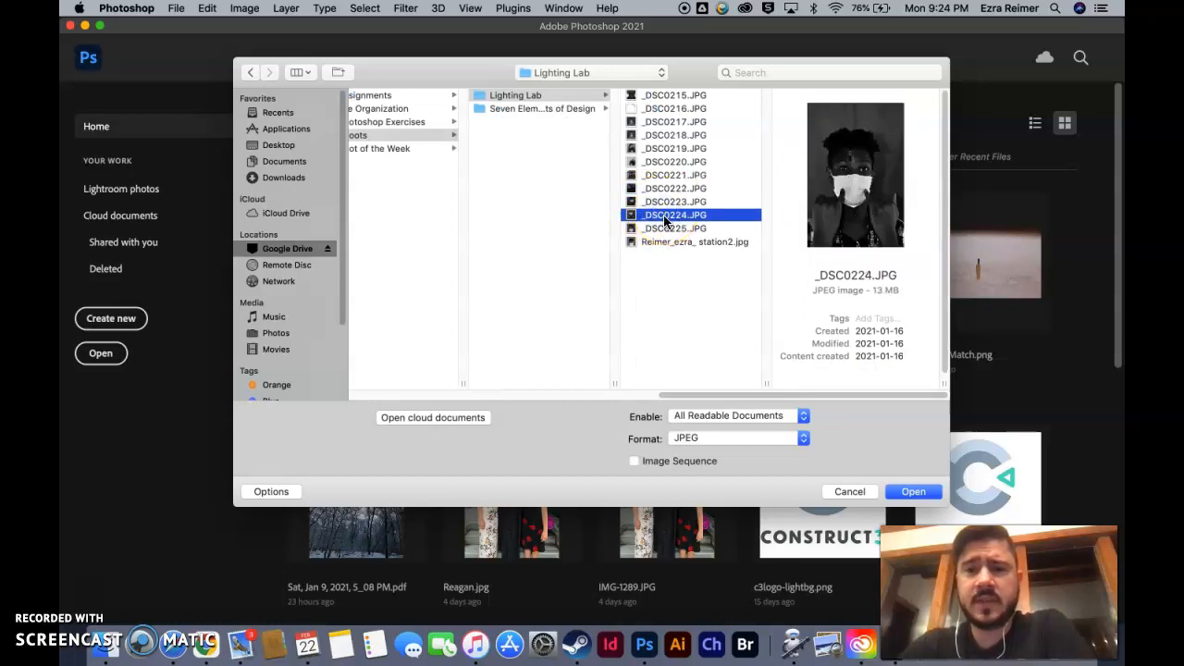
{"action": "left_click", "coordinate": [667, 202]}
{"action": "left_click", "coordinate": [674, 229]}
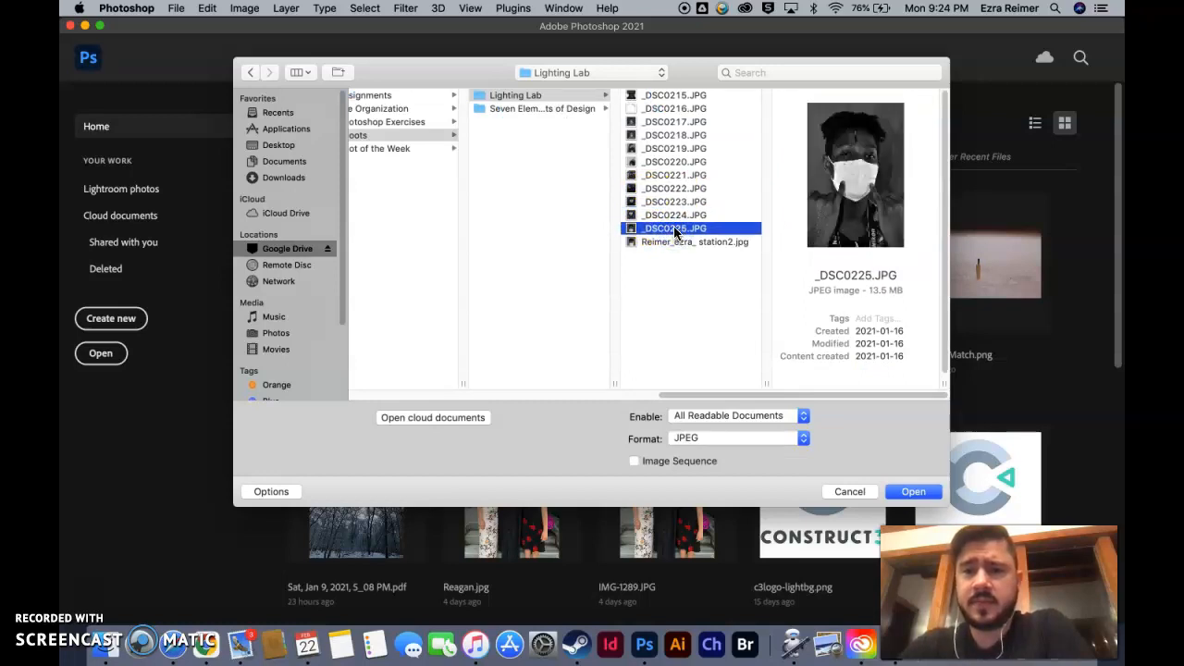
{"action": "left_click", "coordinate": [680, 202]}
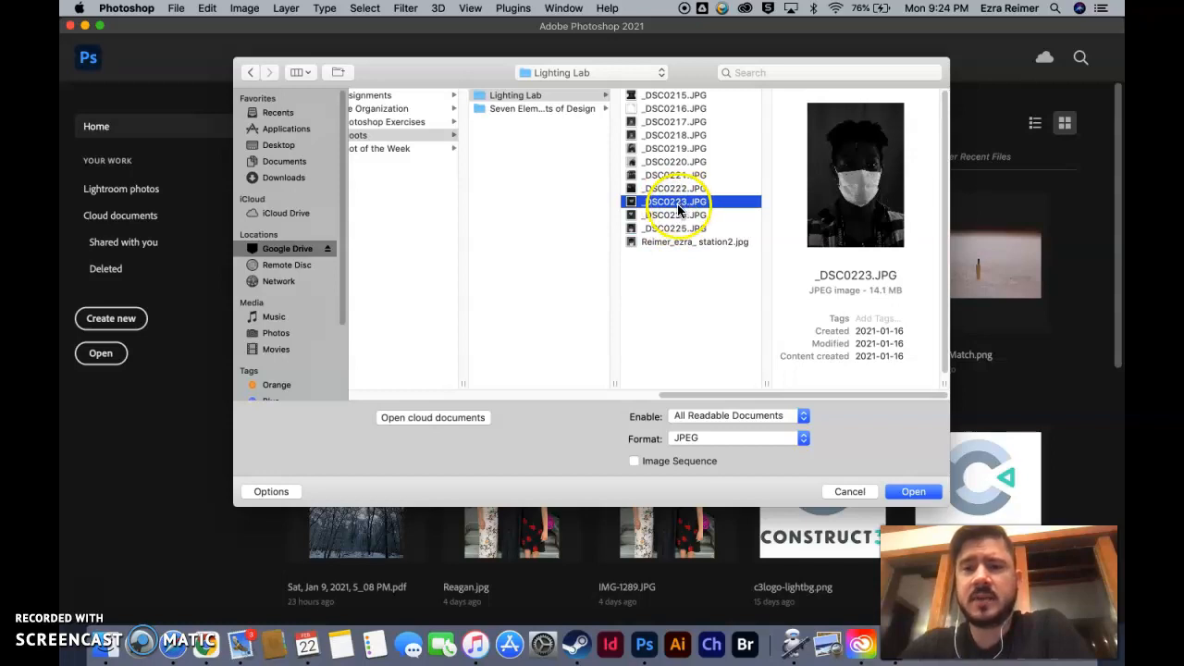
{"action": "left_click", "coordinate": [672, 203]}
{"action": "left_click", "coordinate": [673, 203]}
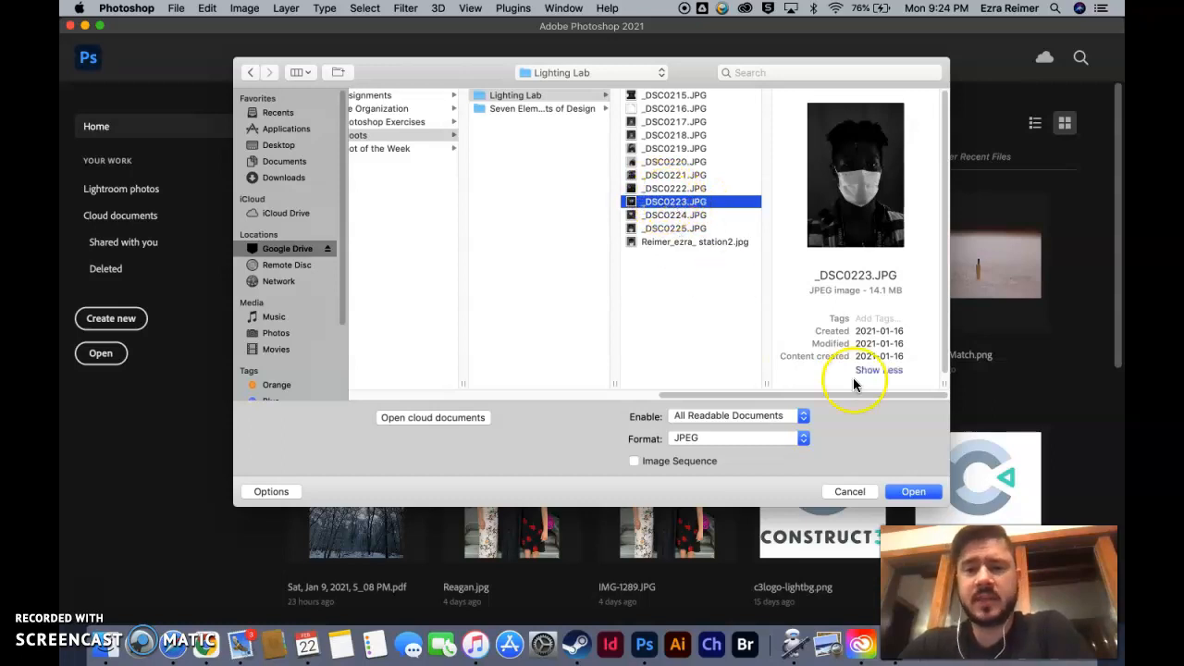
{"action": "left_click", "coordinate": [908, 491]}
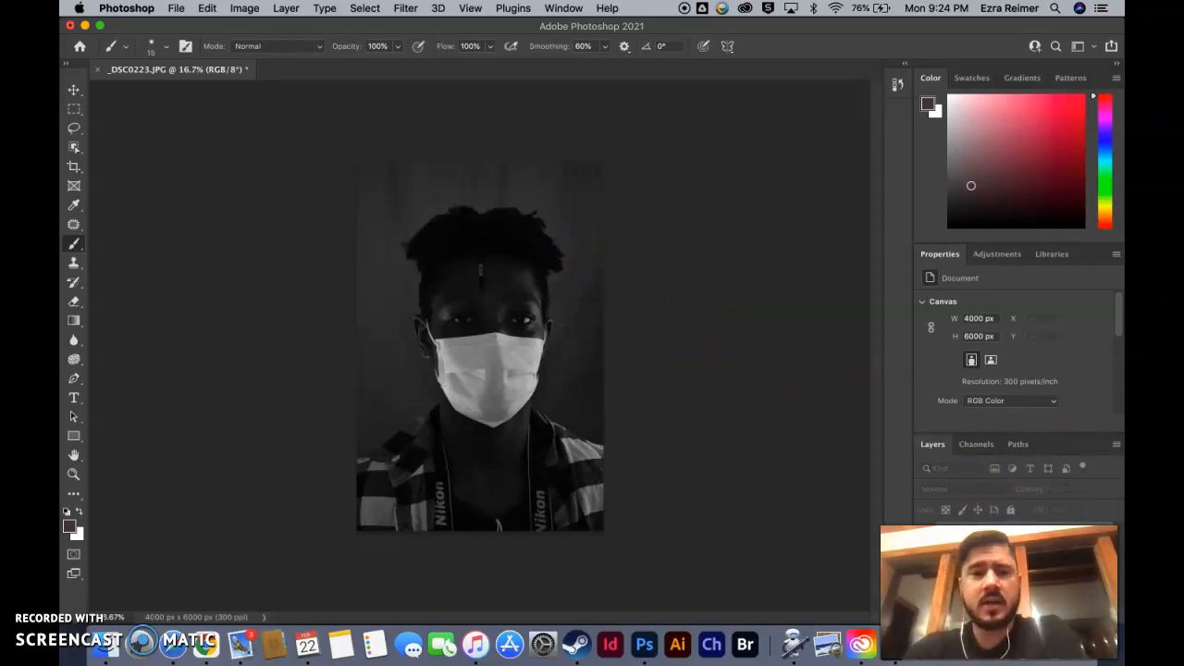
- Enlarge the Layers panel upward to make more room for the layer list
{"action": "left_click", "coordinate": [1017, 537]}
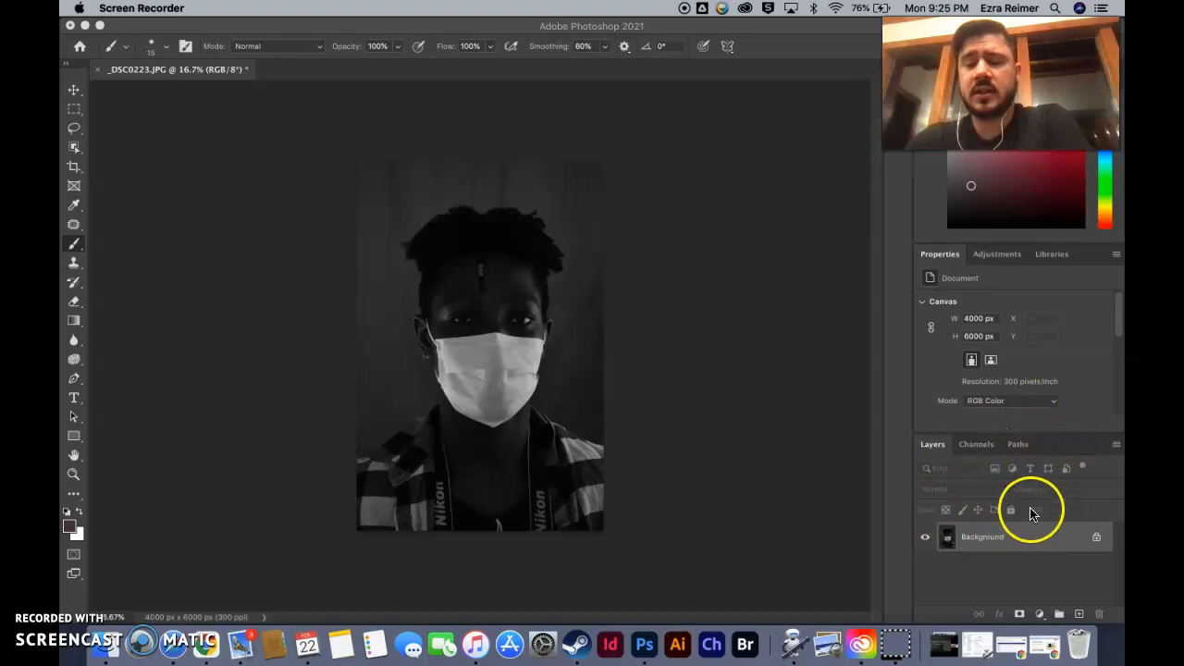
{"action": "left_click", "coordinate": [991, 431]}
{"action": "left_click_drag", "start_coordinate": [992, 431], "coordinate": [1003, 304]}
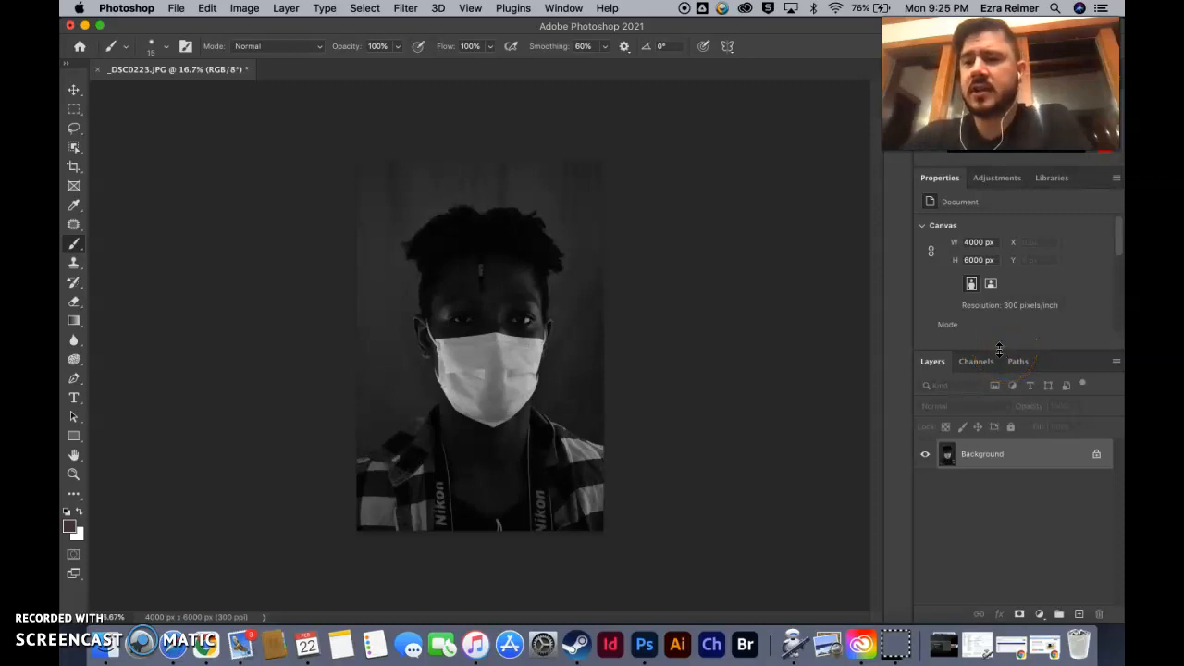
- Duplicate the Background layer as "working" and keep the new layer selected
{"action": "right_click", "coordinate": [976, 459]}
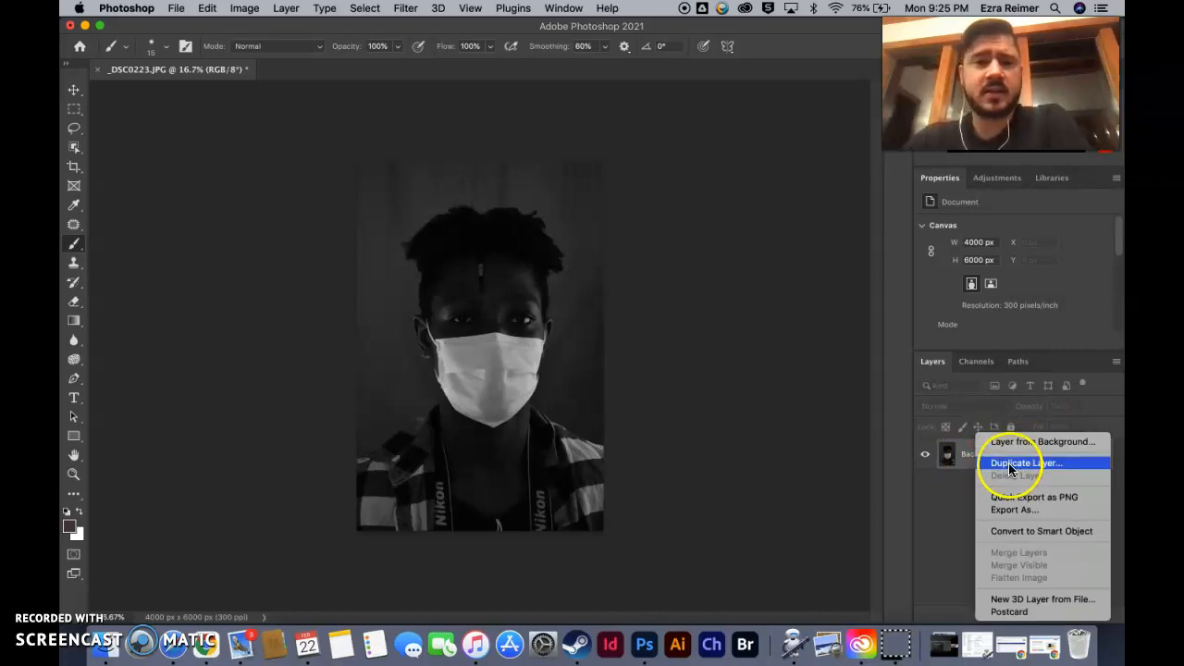
{"action": "left_click", "coordinate": [1009, 463]}
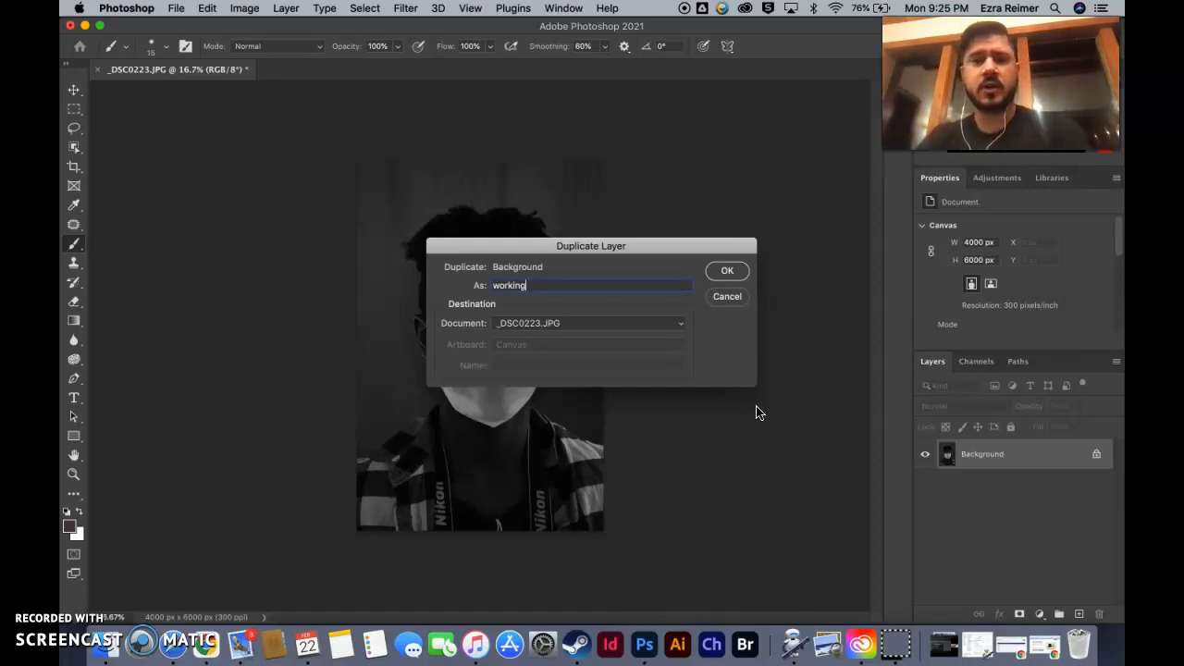
{"action": "key", "text": "Return"}
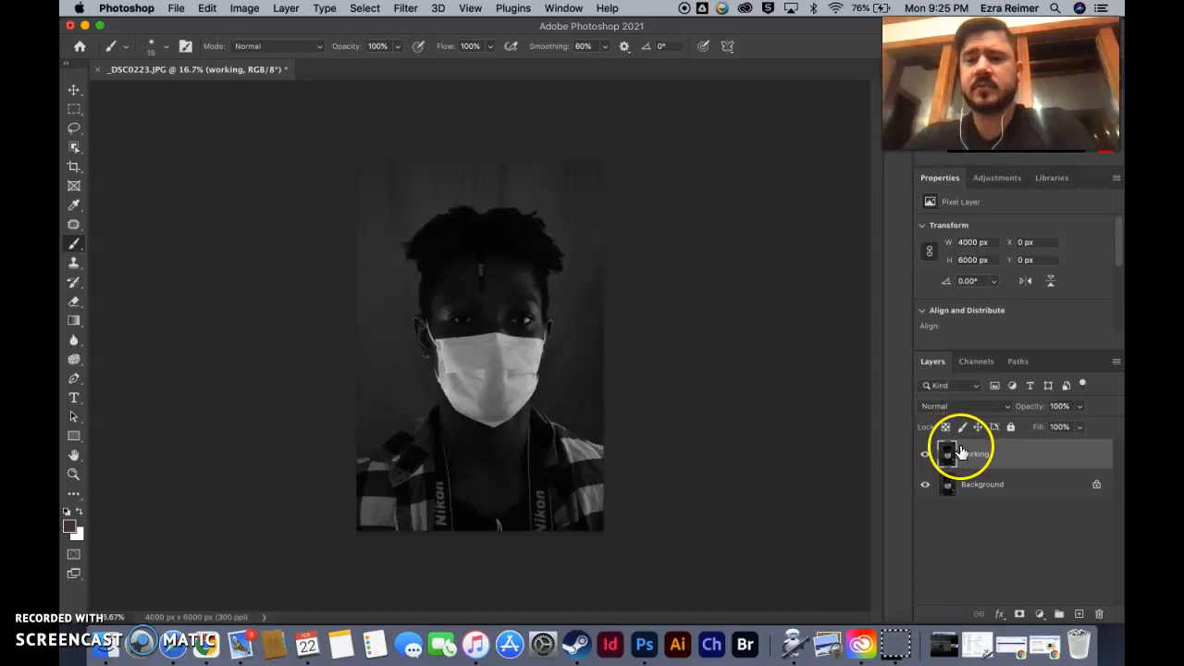
{"action": "left_click", "coordinate": [1019, 472]}
{"action": "left_click", "coordinate": [1019, 457]}
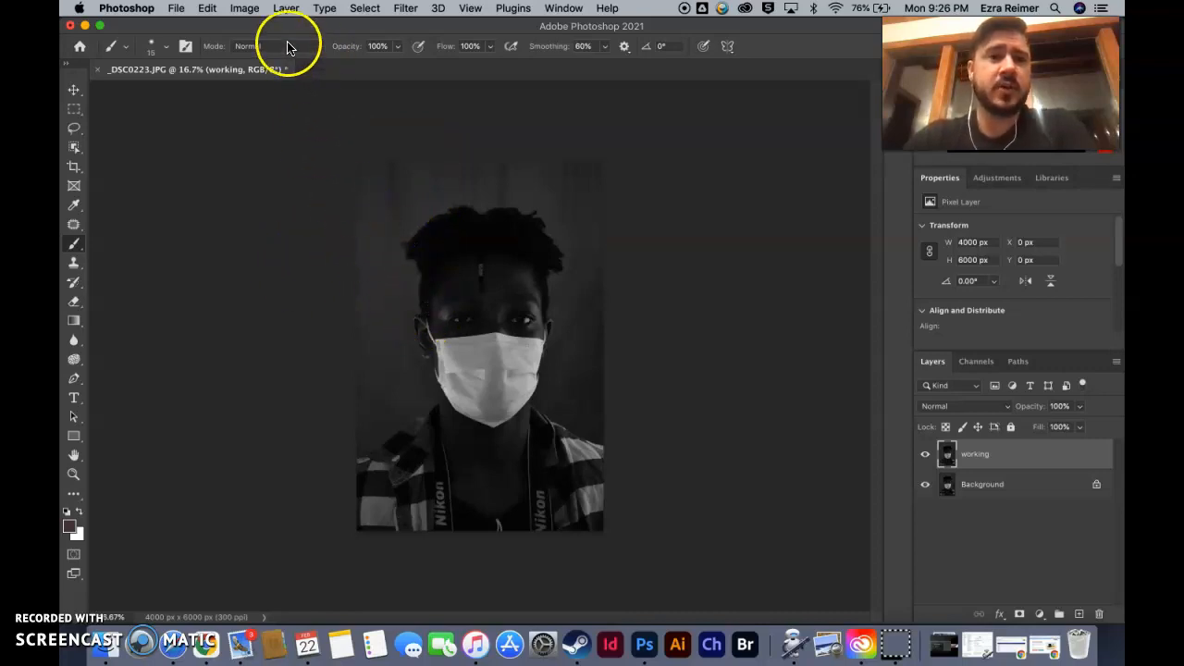
- Start a Levels adjustment on the working layer, place its dialog beside the portrait, and set the midtone input level to 1.48
{"action": "left_click", "coordinate": [244, 9]}
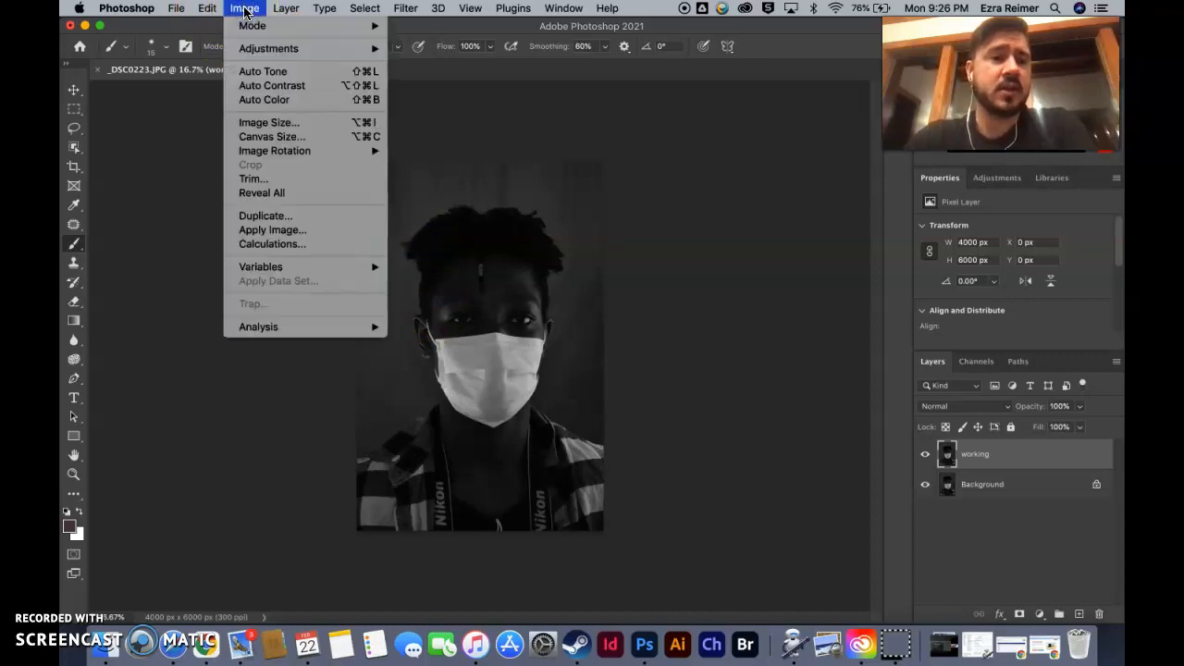
{"action": "mouse_move", "coordinate": [273, 49]}
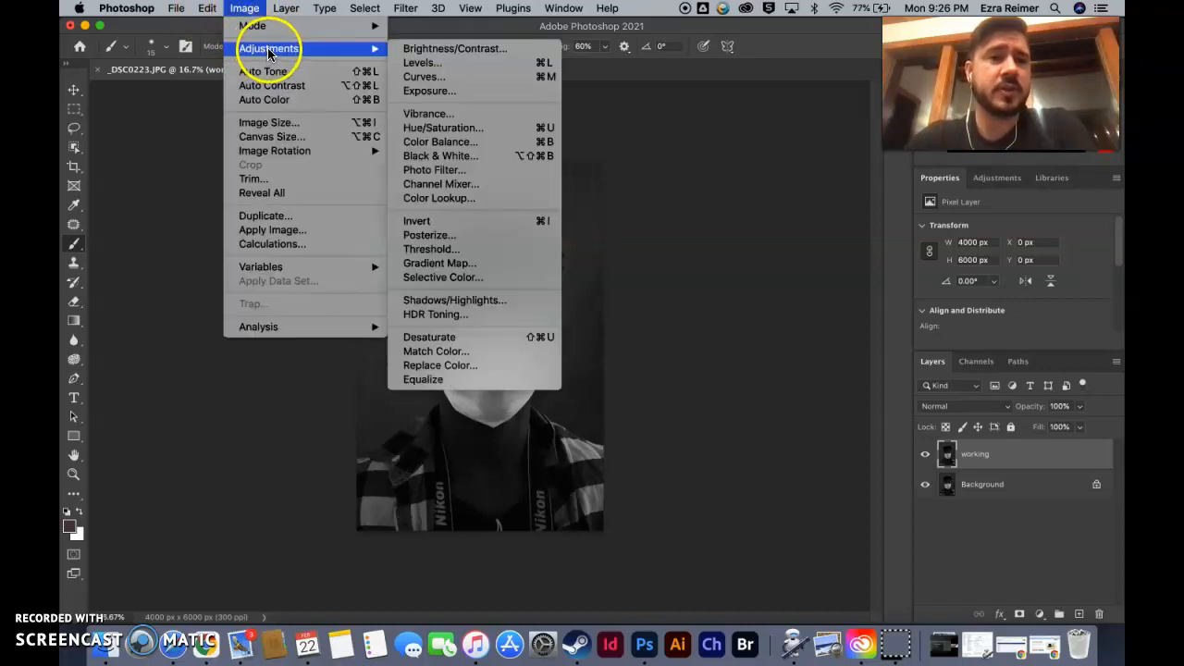
{"action": "left_click", "coordinate": [437, 65]}
{"action": "left_click_drag", "start_coordinate": [869, 112], "coordinate": [804, 171]}
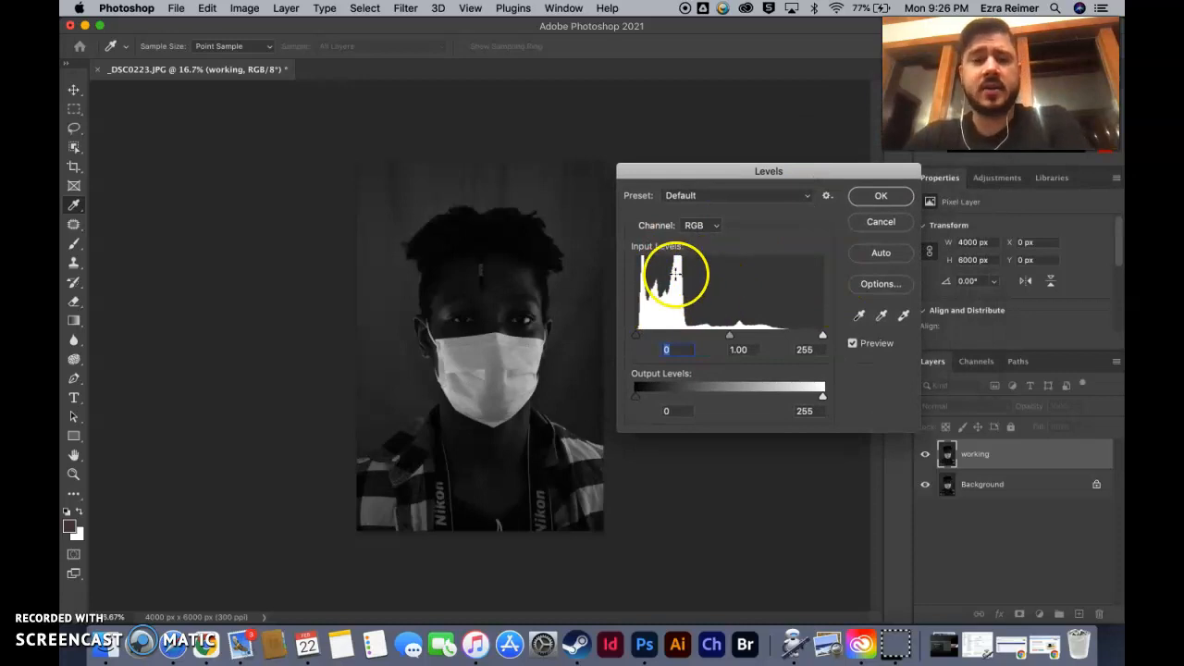
{"action": "mouse_move", "coordinate": [690, 173]}
{"action": "left_mouse_down"}
{"action": "mouse_move", "coordinate": [712, 185]}
{"action": "mouse_move", "coordinate": [713, 166]}
{"action": "left_mouse_up"}
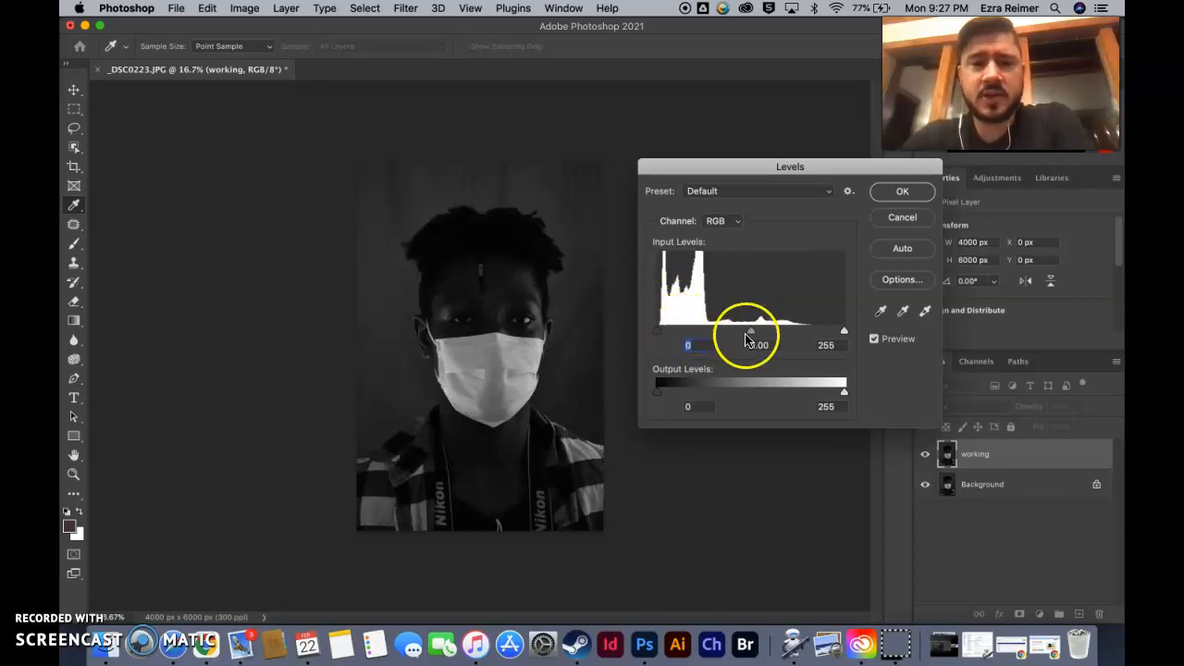
{"action": "left_click_drag", "start_coordinate": [748, 332], "coordinate": [750, 336]}
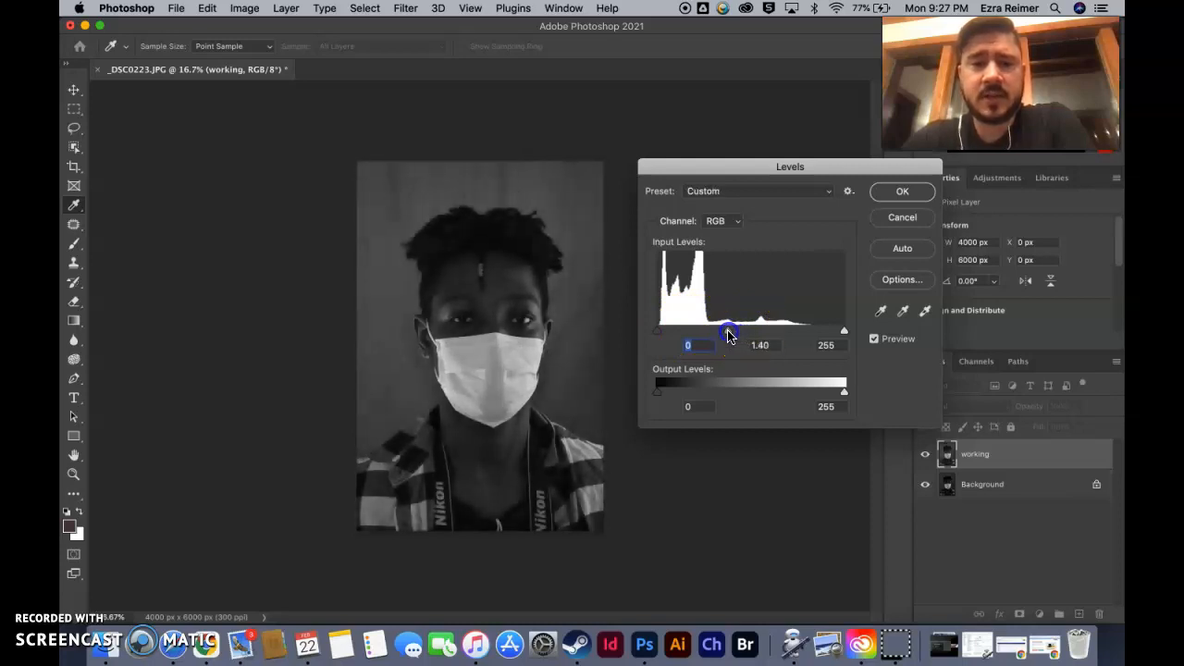
{"action": "mouse_move", "coordinate": [730, 336]}
{"action": "left_mouse_down"}
{"action": "mouse_move", "coordinate": [792, 331]}
{"action": "mouse_move", "coordinate": [731, 331]}
{"action": "left_mouse_up"}
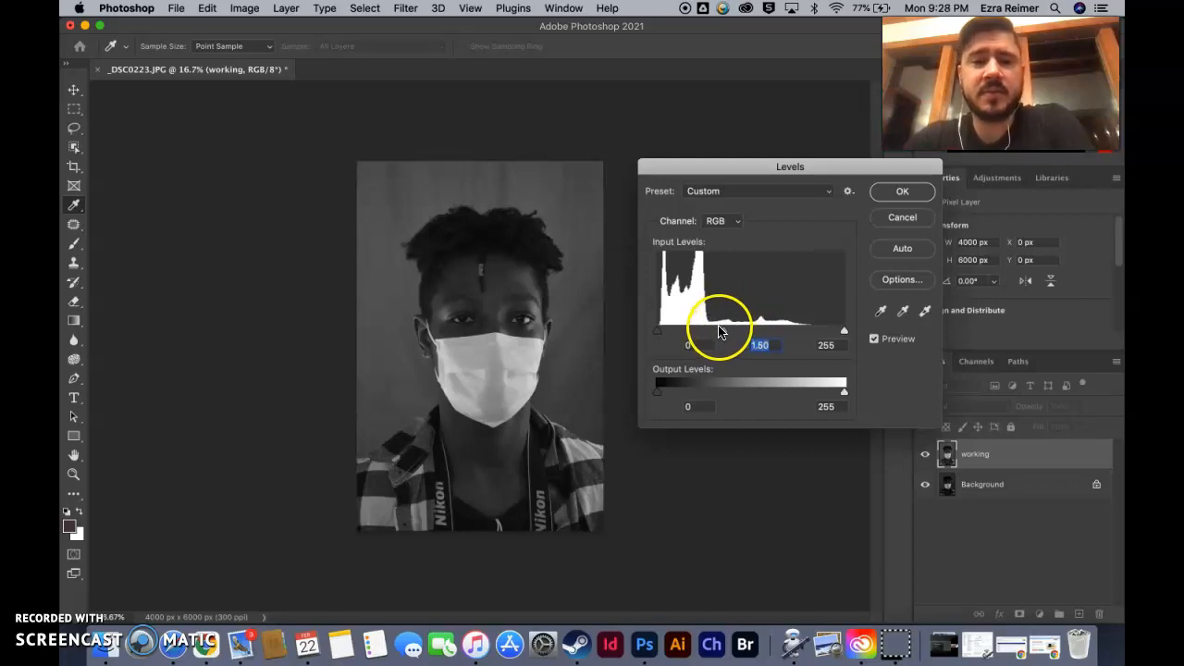
{"action": "left_click_drag", "start_coordinate": [726, 334], "coordinate": [728, 336]}
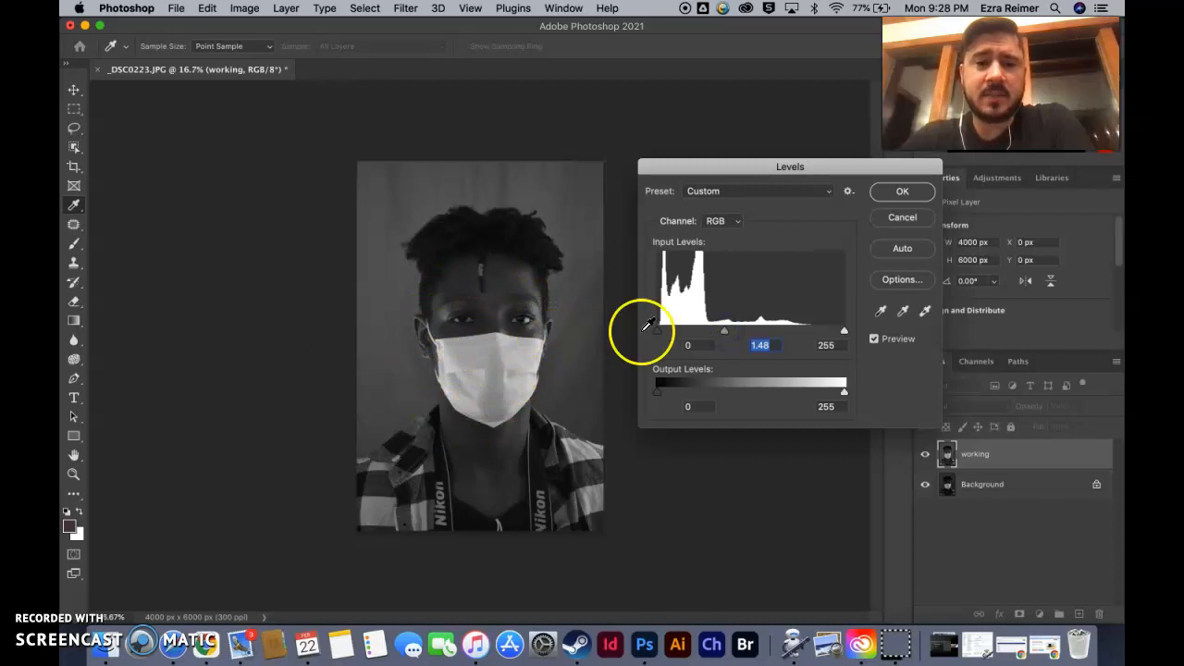
- Set the Levels shadow input to 3 and the highlight input to 210
{"action": "left_click_drag", "start_coordinate": [659, 335], "coordinate": [663, 336]}
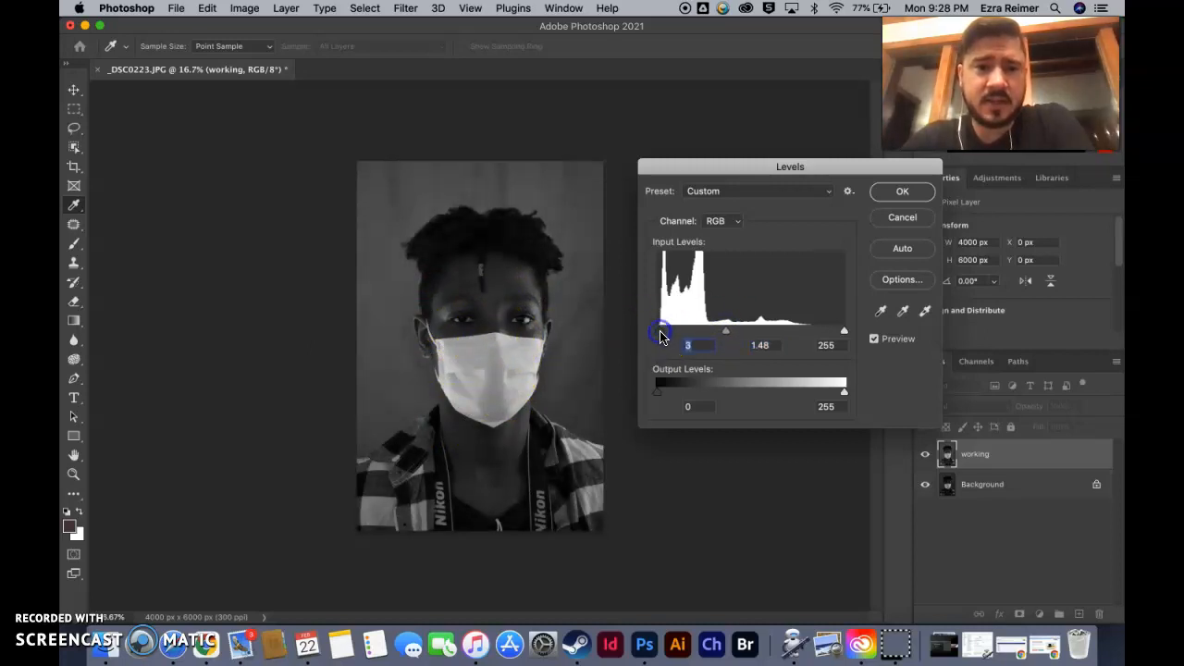
{"action": "left_click_drag", "start_coordinate": [843, 333], "coordinate": [797, 338]}
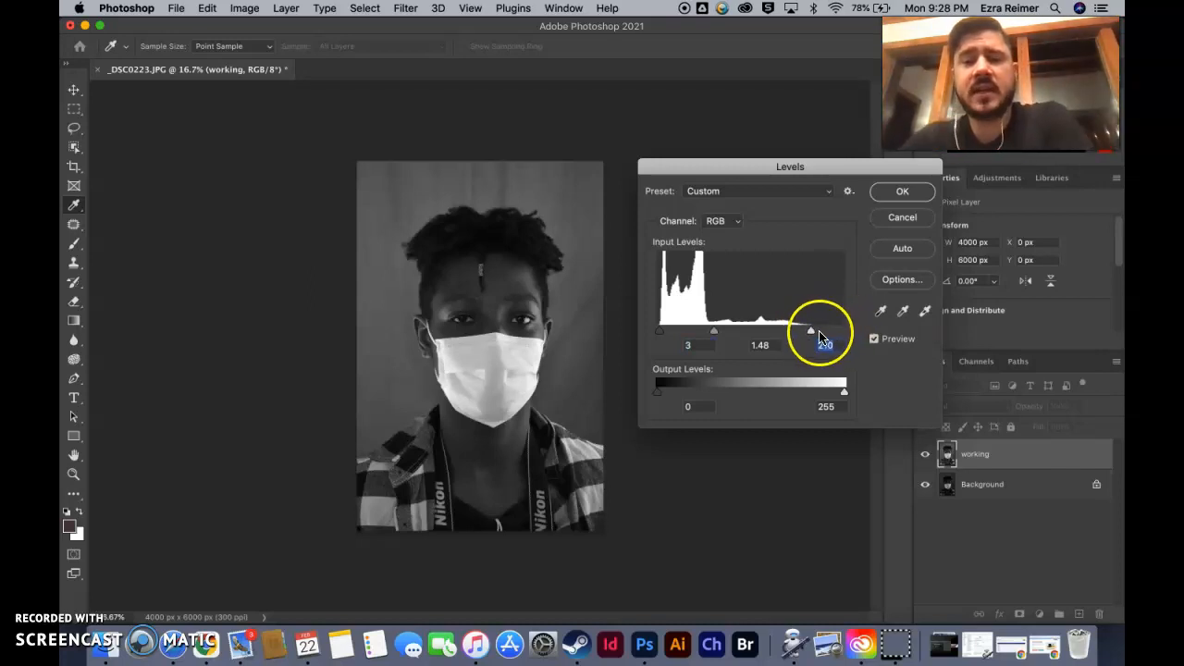
{"action": "left_click_drag", "start_coordinate": [811, 332], "coordinate": [817, 334]}
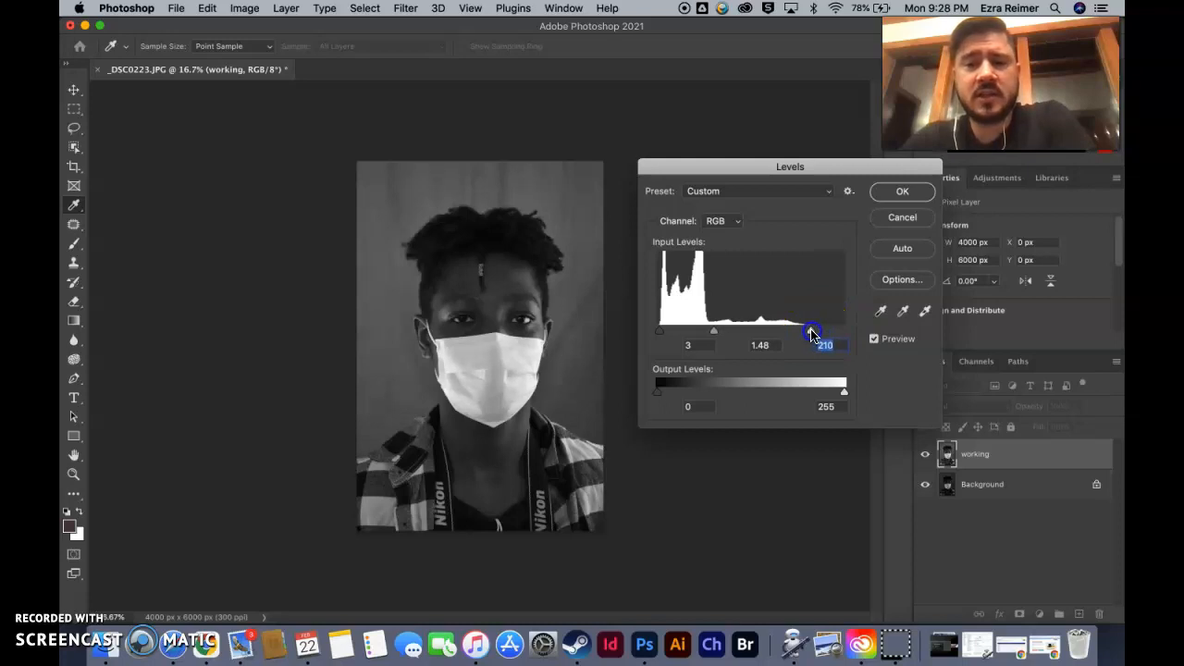
{"action": "left_click", "coordinate": [730, 330]}
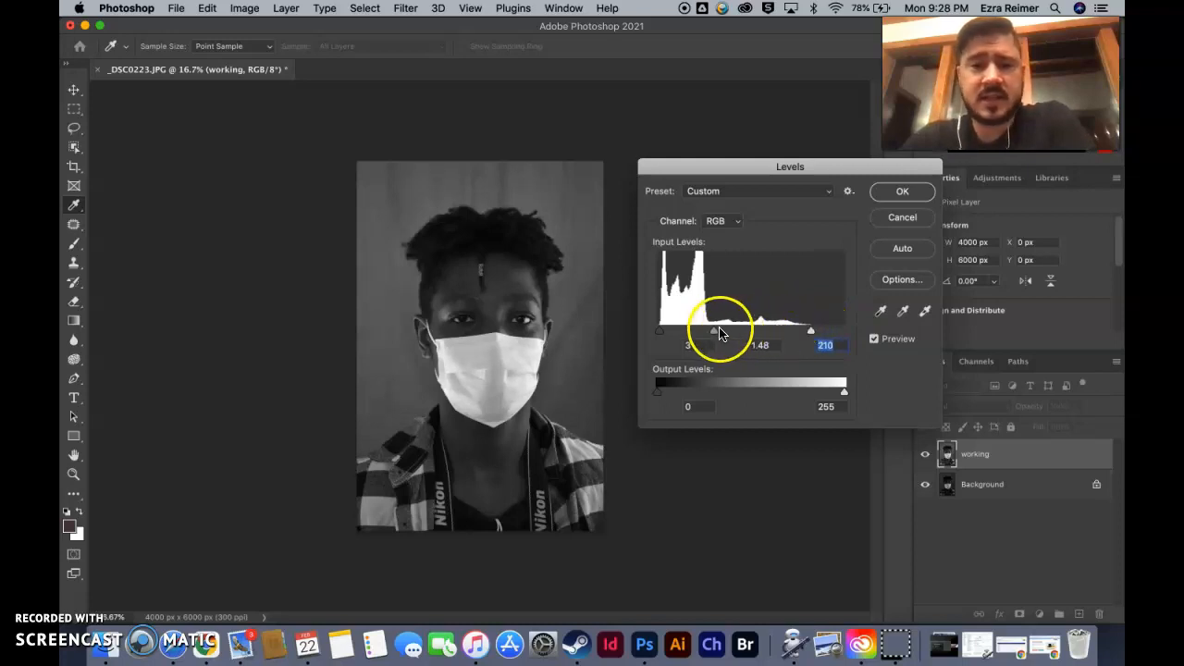
{"action": "mouse_move", "coordinate": [660, 332]}
{"action": "left_mouse_down"}
{"action": "mouse_move", "coordinate": [673, 333]}
{"action": "mouse_move", "coordinate": [652, 337]}
{"action": "left_mouse_up"}
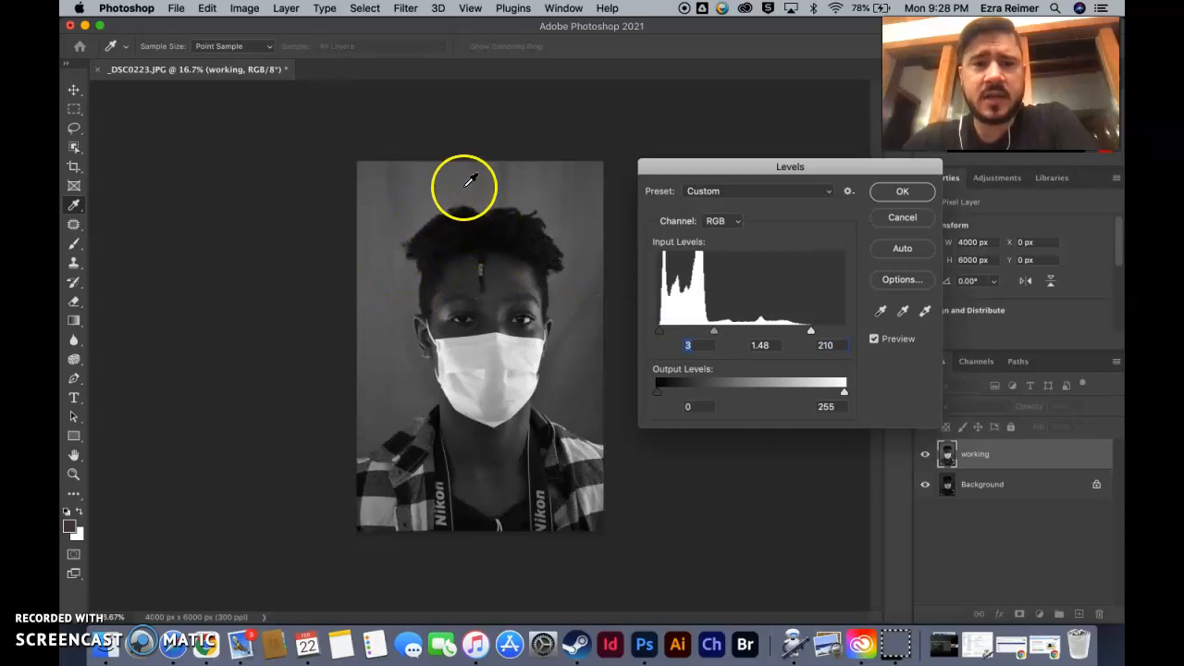
- Raise the midtone input level to about 1.58, apply the Levels adjustment, and return to the Brush tool
{"action": "left_click_drag", "start_coordinate": [718, 333], "coordinate": [713, 337]}
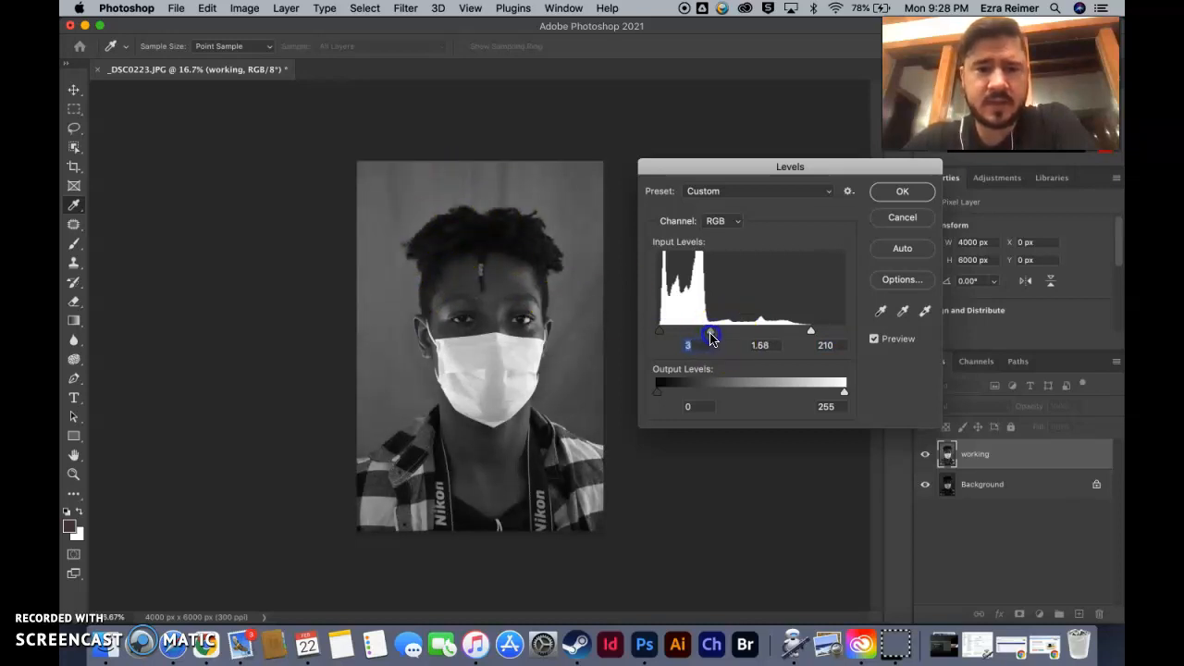
{"action": "left_click", "coordinate": [893, 191]}
{"action": "key", "text": "b"}
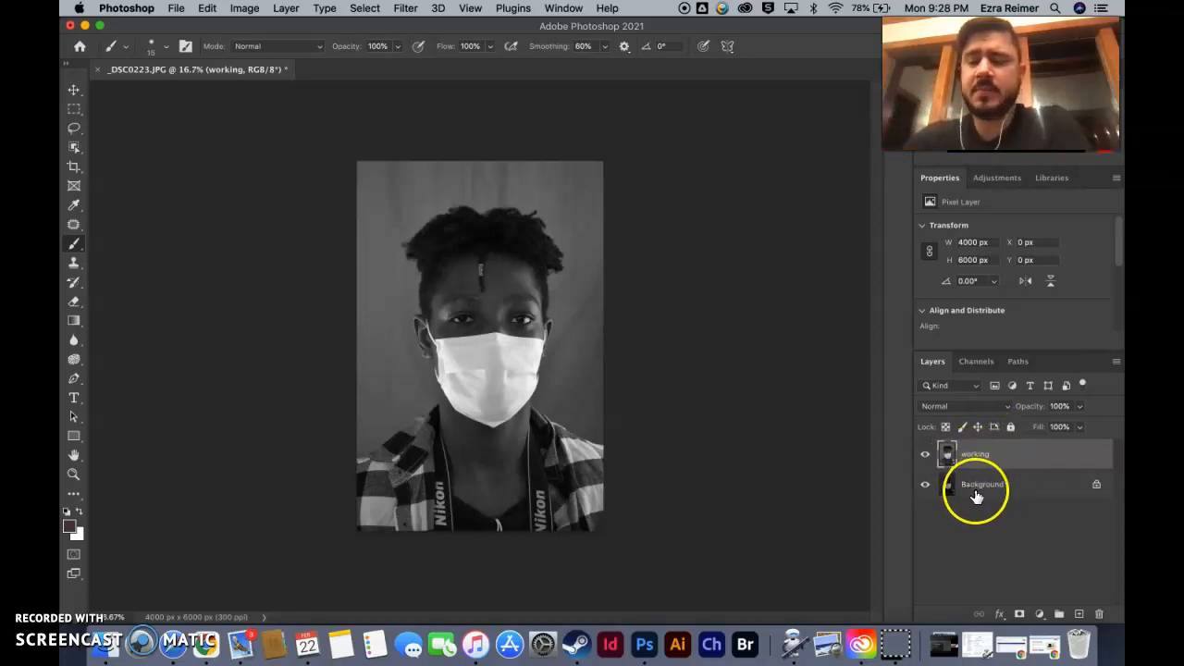
- Hide the working layer to compare the adjustment with the original Background photo
{"action": "left_click", "coordinate": [925, 454]}
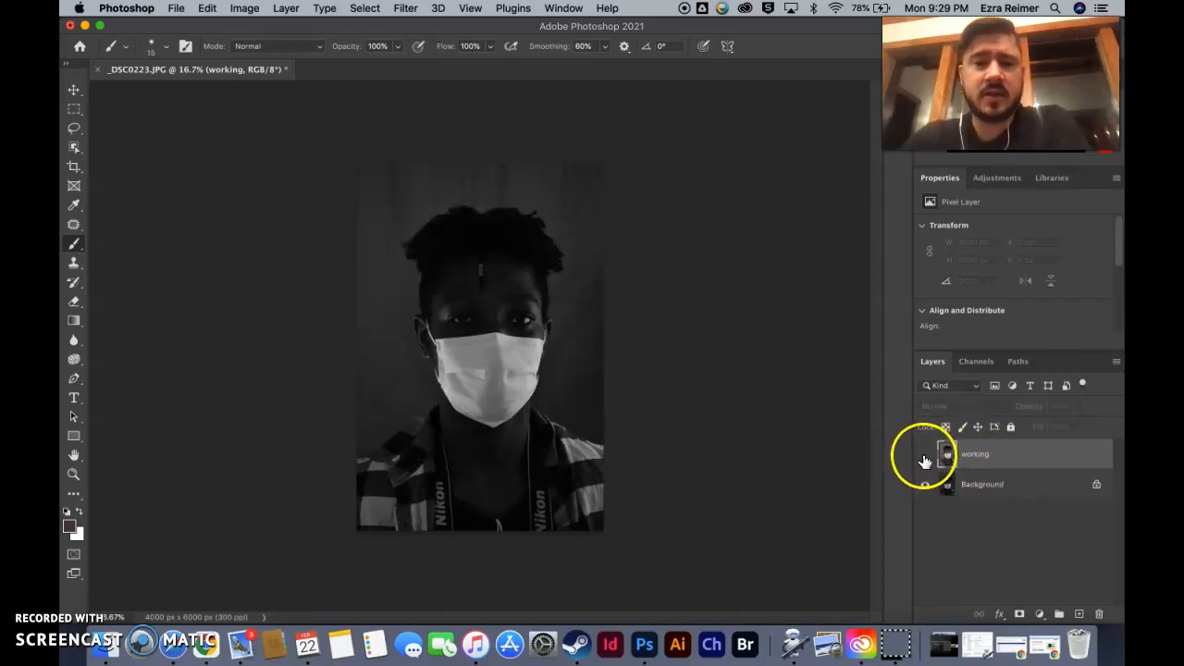
- Show the working layer again and duplicate the Background layer as working2
{"action": "left_click", "coordinate": [925, 463]}
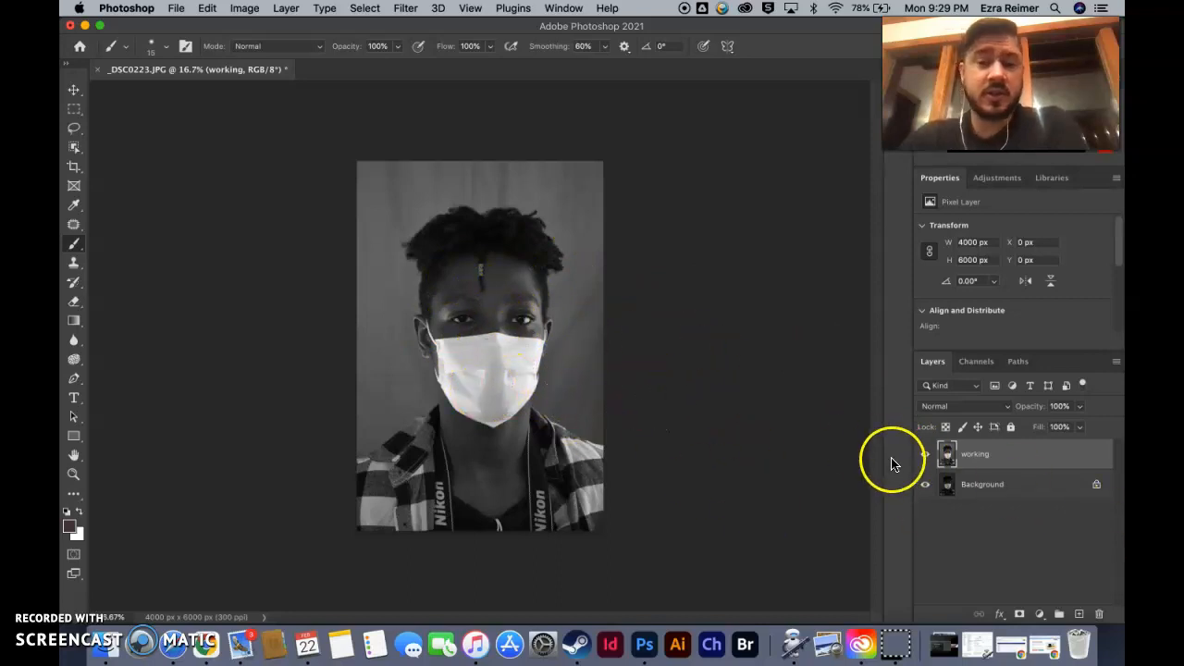
{"action": "left_click", "coordinate": [975, 488]}
{"action": "right_click", "coordinate": [975, 490]}
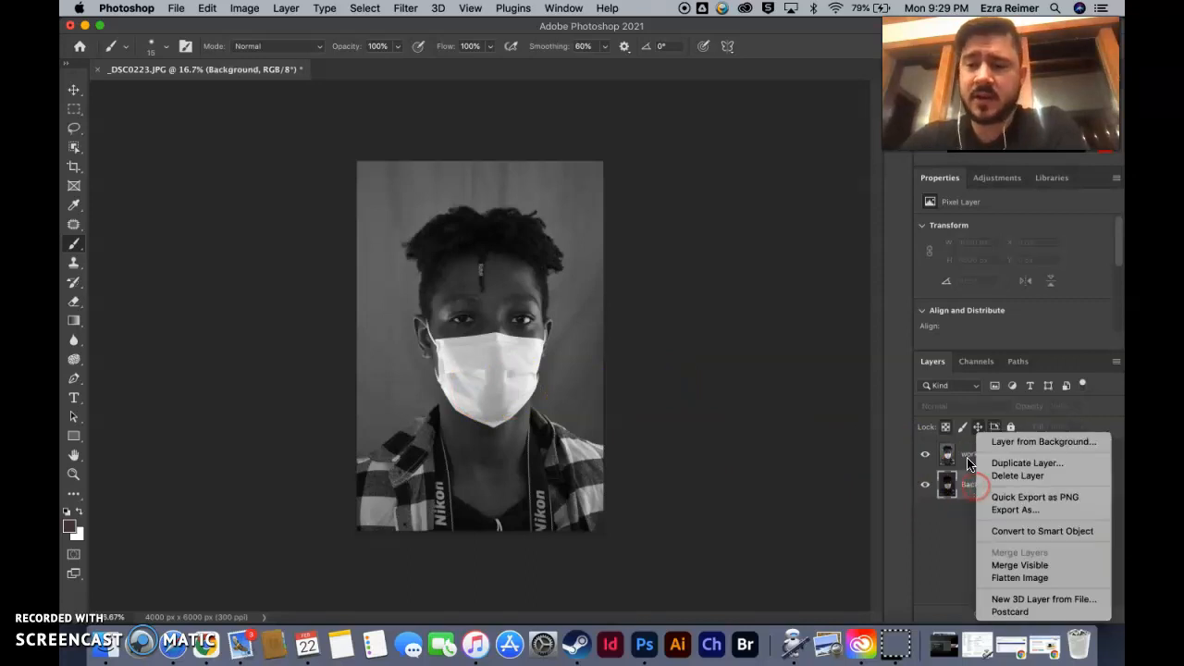
{"action": "left_click", "coordinate": [1017, 460]}
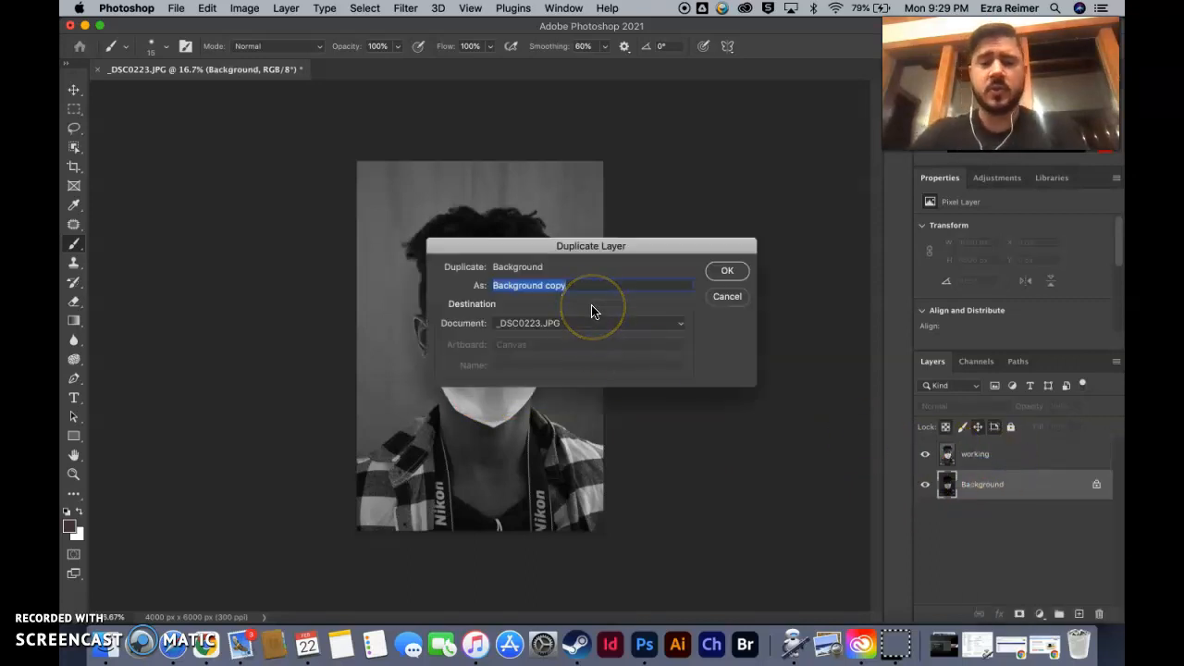
{"action": "type", "text": "working2"}
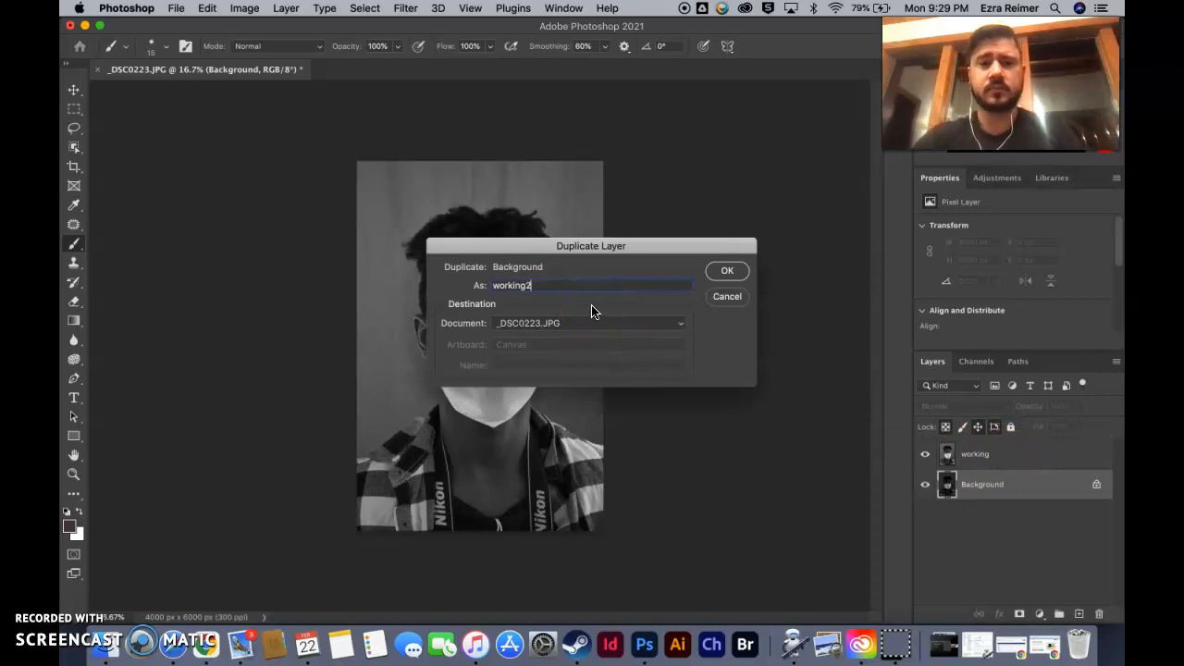
{"action": "left_click", "coordinate": [730, 274]}
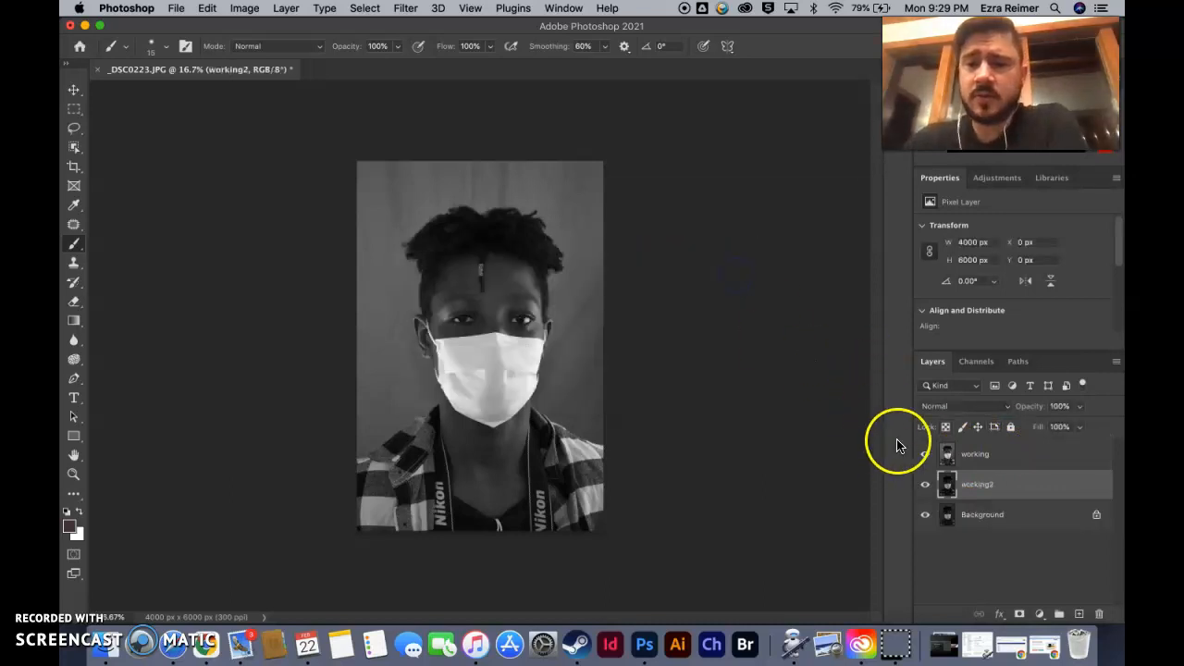
- Hide the working layer, start a Levels adjustment on working2, and set the highlight input level to 178
{"action": "left_click", "coordinate": [925, 454]}
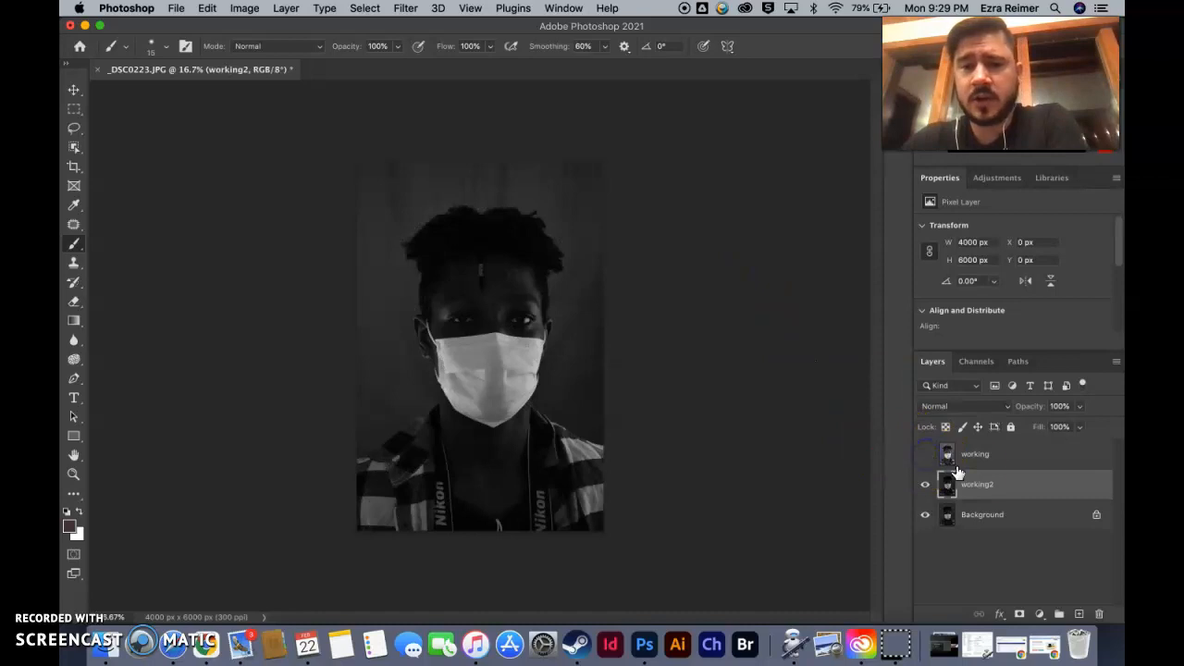
{"action": "left_click", "coordinate": [244, 8]}
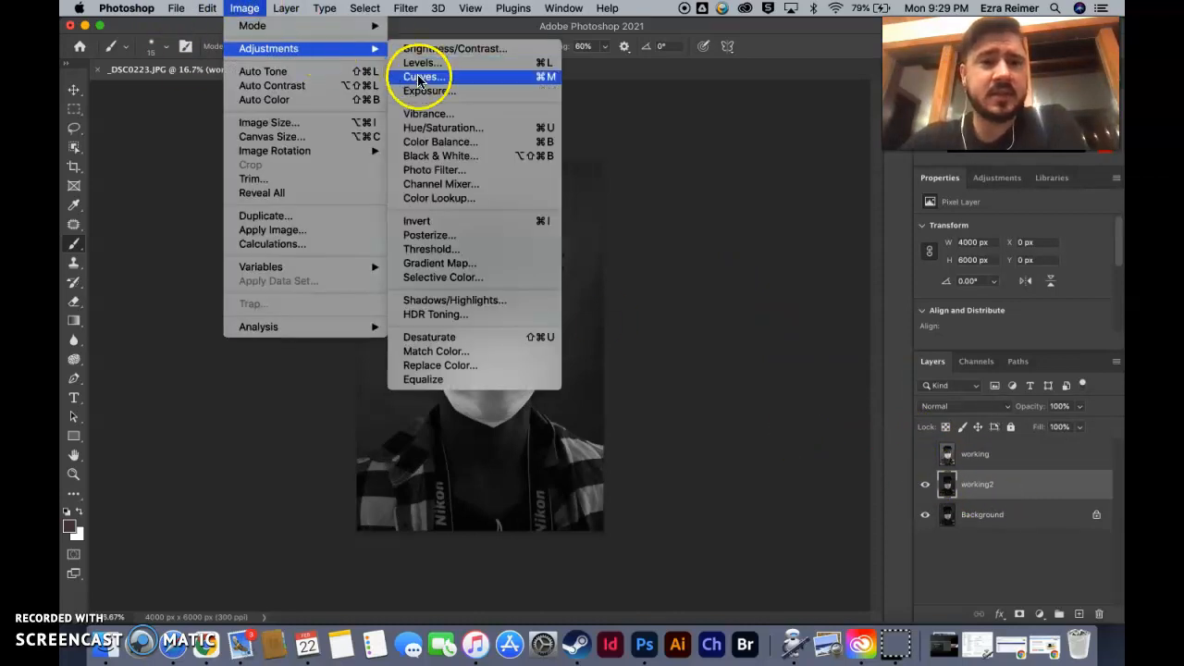
{"action": "mouse_move", "coordinate": [339, 50]}
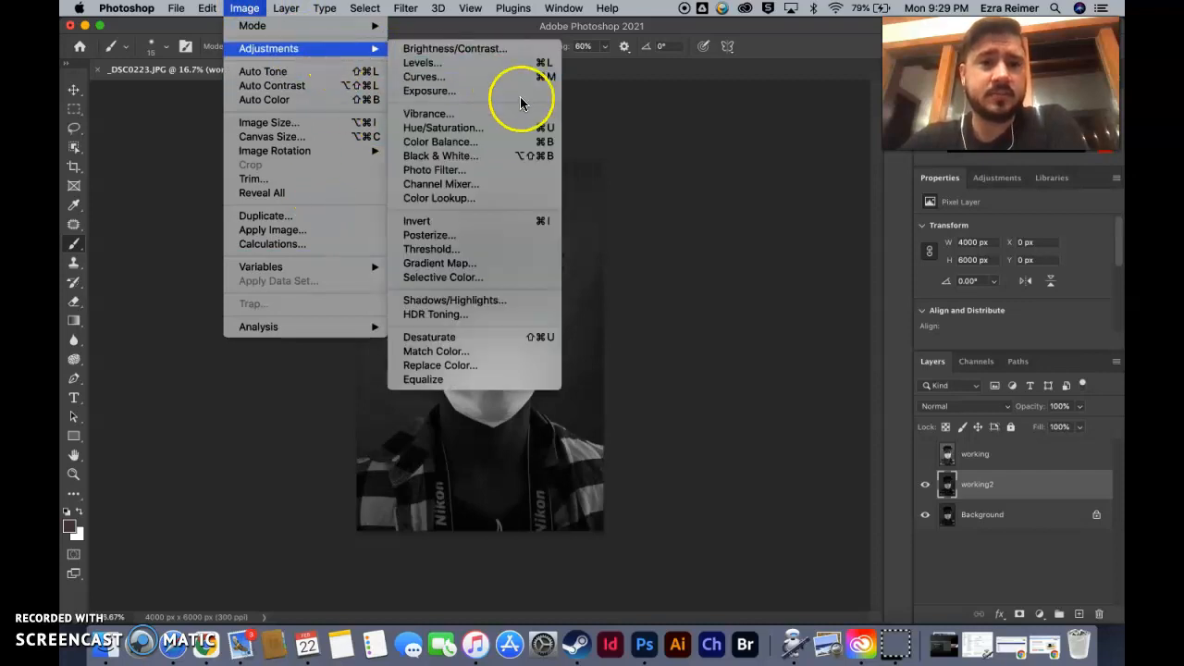
{"action": "left_click", "coordinate": [474, 63]}
{"action": "left_click_drag", "start_coordinate": [843, 331], "coordinate": [801, 339]}
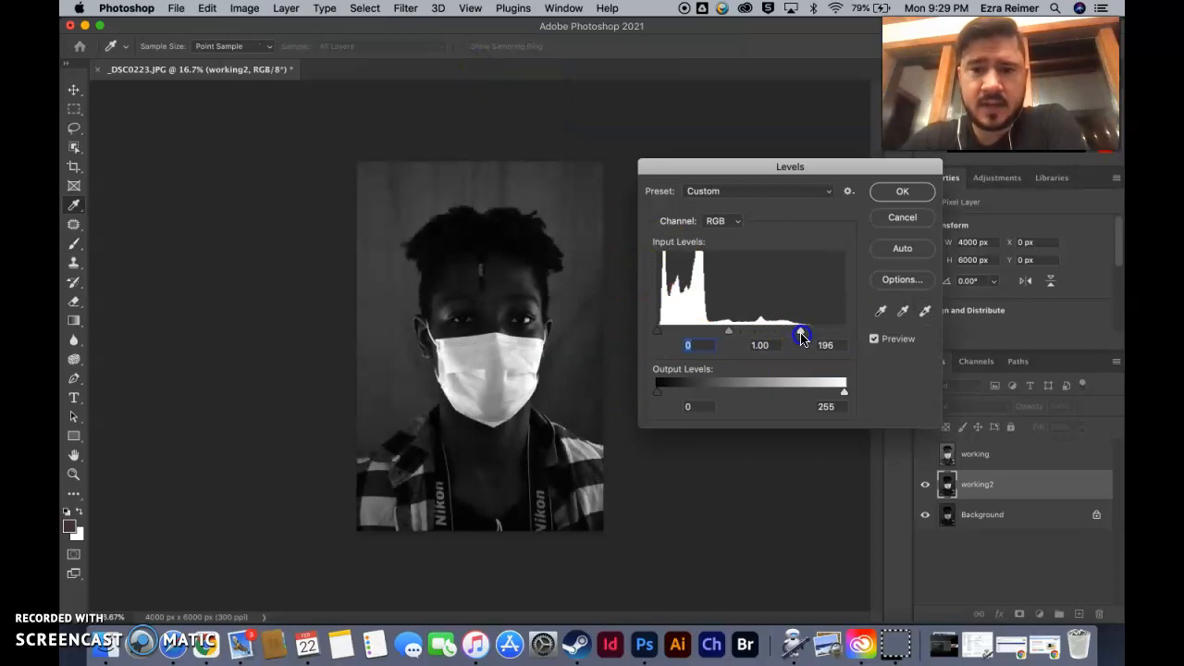
{"action": "left_click_drag", "start_coordinate": [730, 331], "coordinate": [788, 334]}
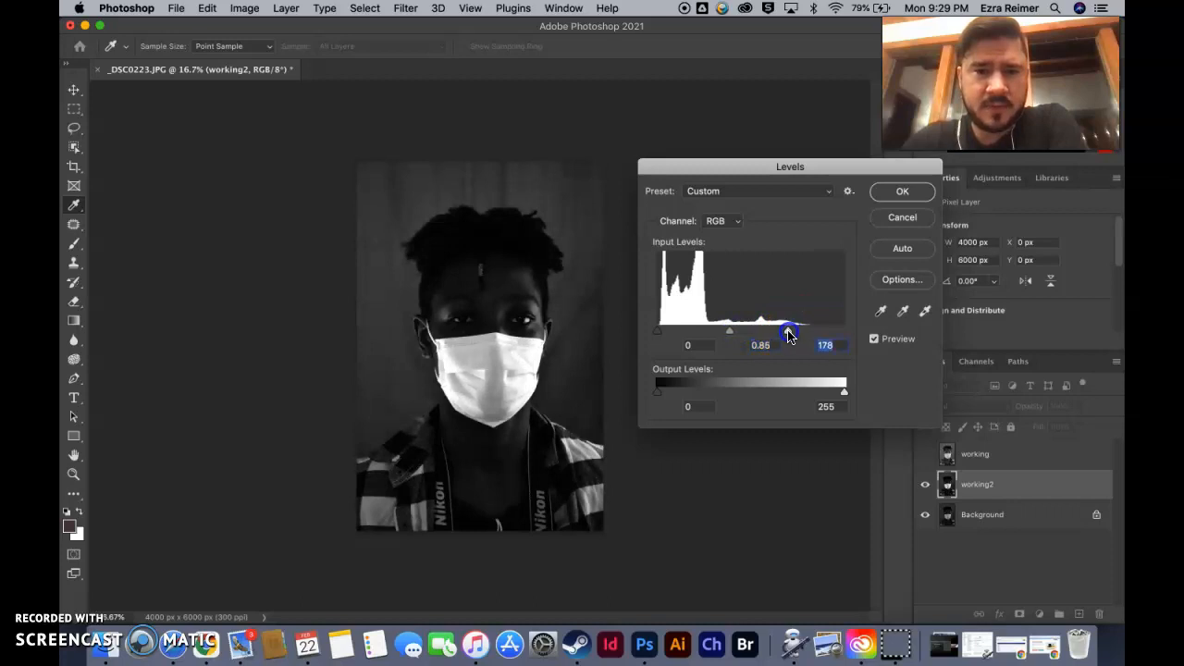
- Set the Levels shadow input to 23 and the midtone input to 1.25, and apply the adjustment to working2
{"action": "left_click_drag", "start_coordinate": [731, 332], "coordinate": [729, 338]}
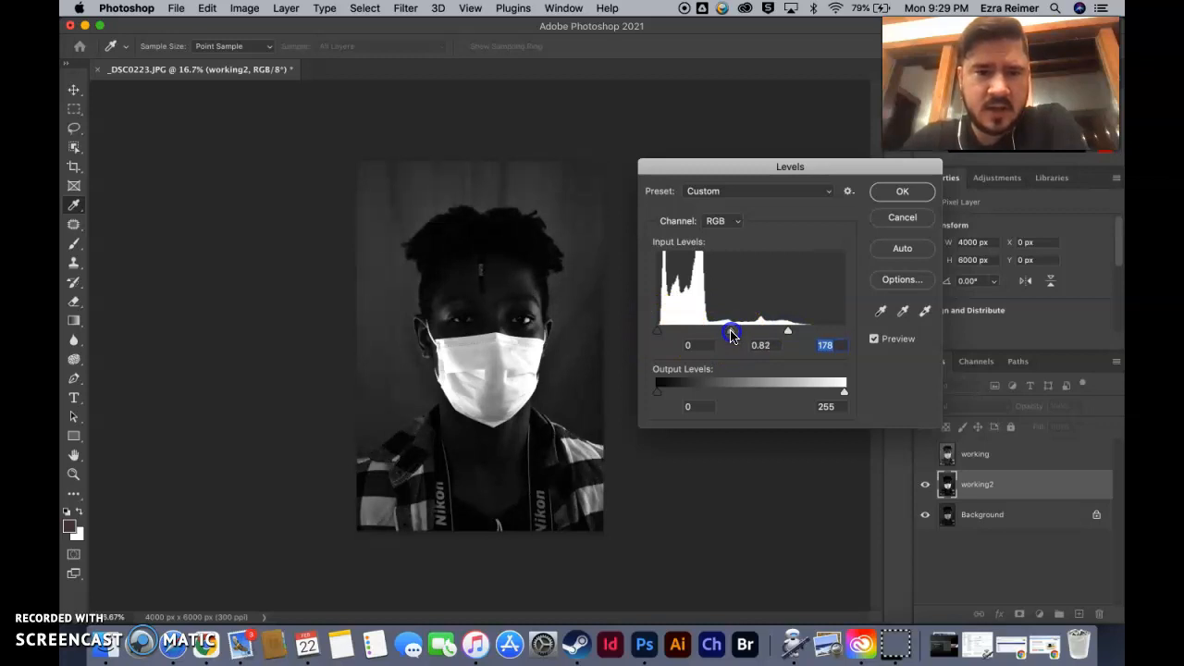
{"action": "left_click_drag", "start_coordinate": [609, 349], "coordinate": [724, 335]}
{"action": "left_click", "coordinate": [721, 352]}
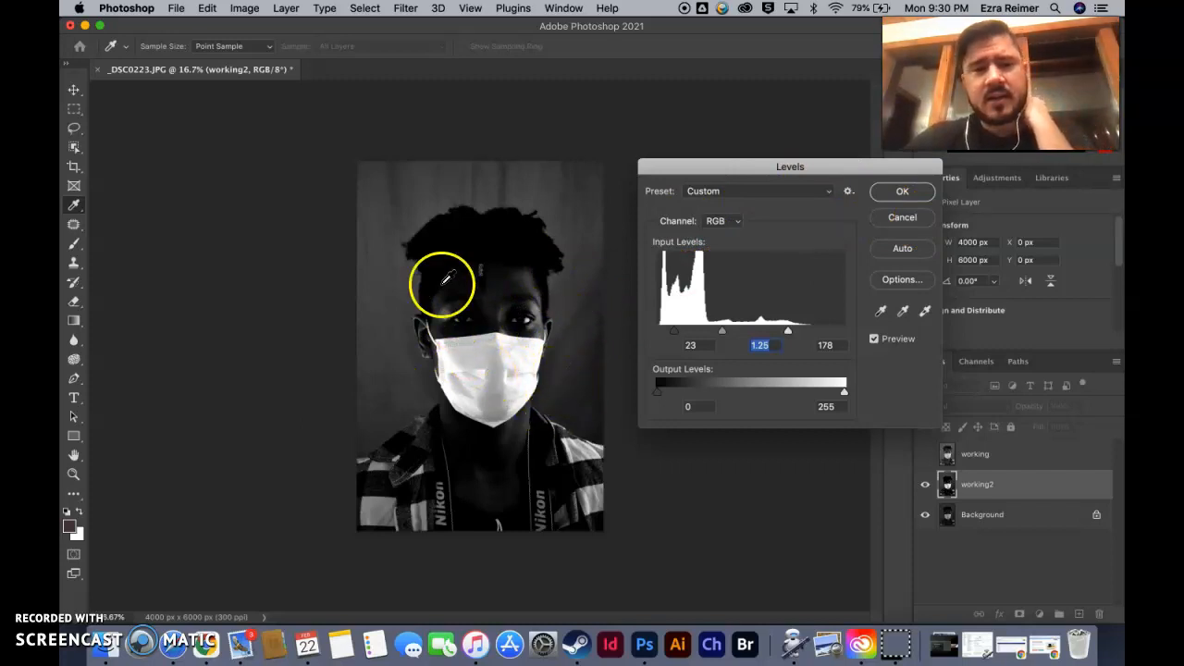
{"action": "left_click", "coordinate": [871, 196]}
- Compare the working and working2 versions with the Background by toggling their visibility, leaving working shown and working2 hidden
{"action": "left_click", "coordinate": [924, 454]}
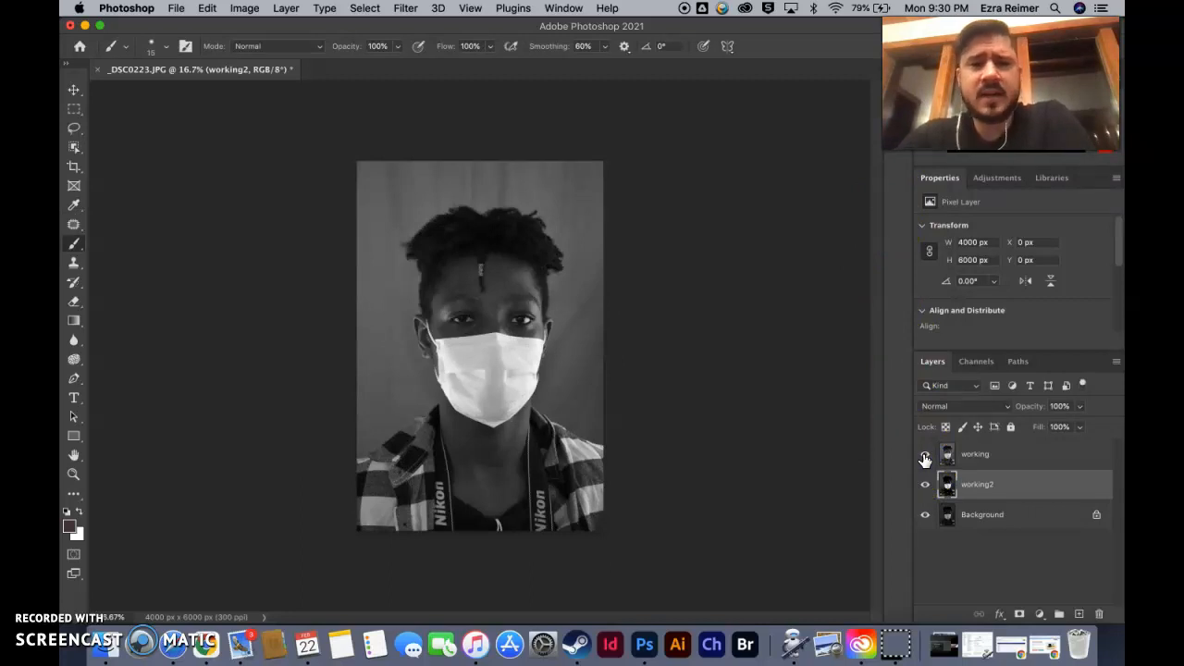
{"action": "left_click", "coordinate": [926, 454]}
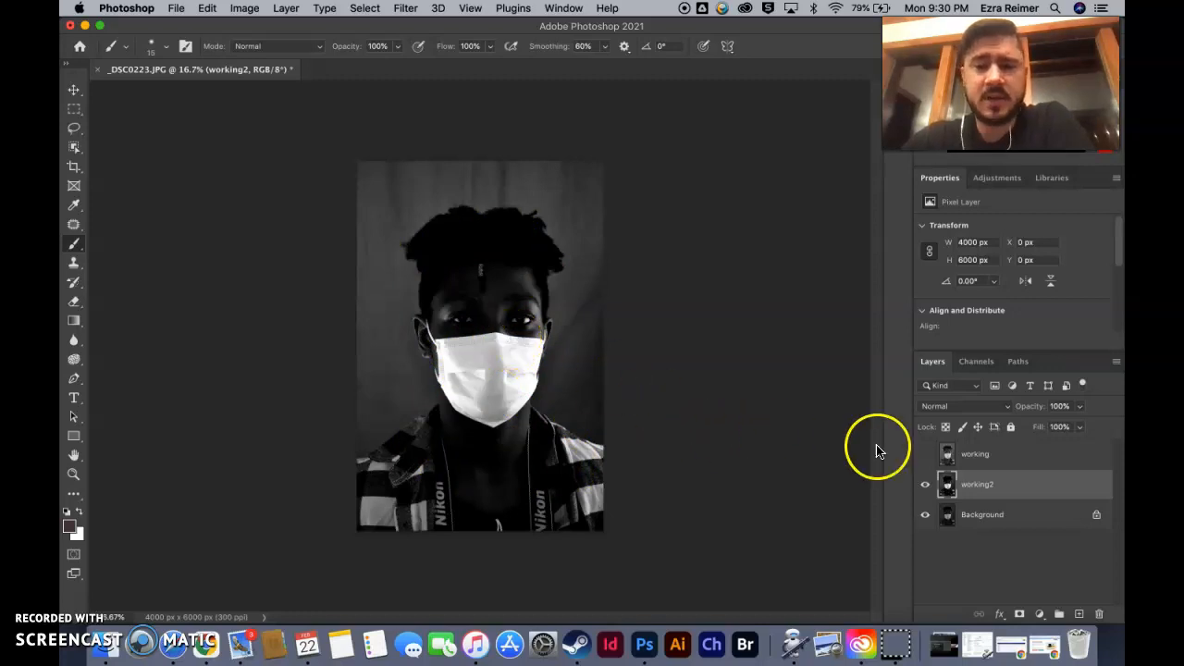
{"action": "left_click", "coordinate": [924, 486]}
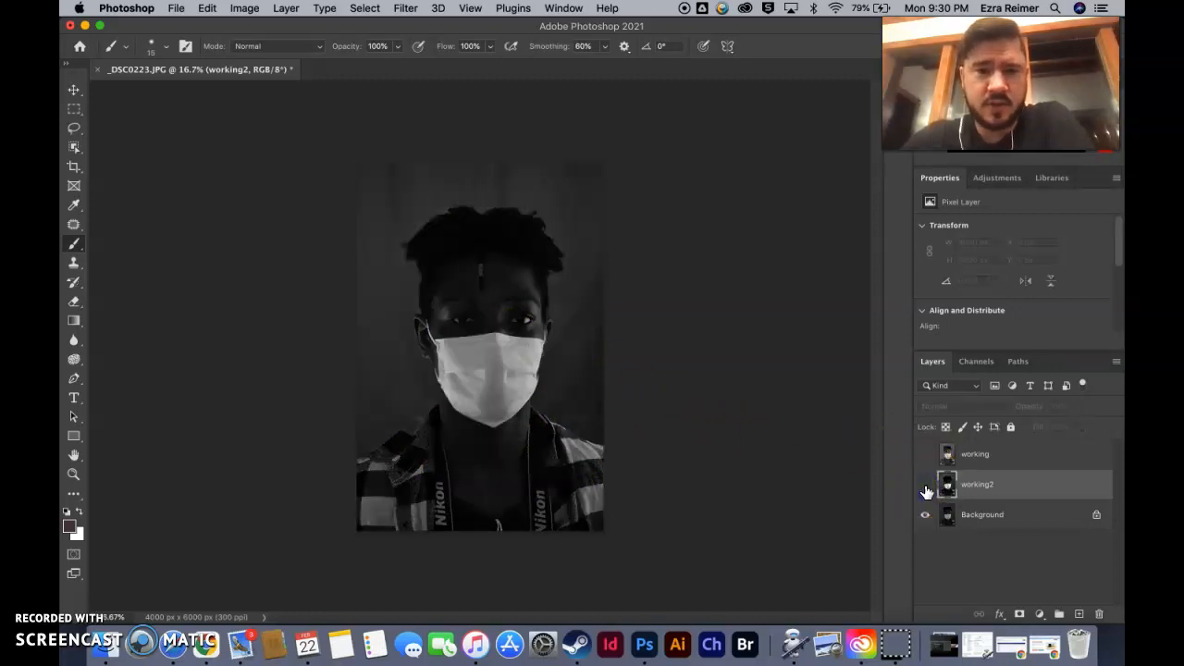
{"action": "left_click", "coordinate": [925, 484]}
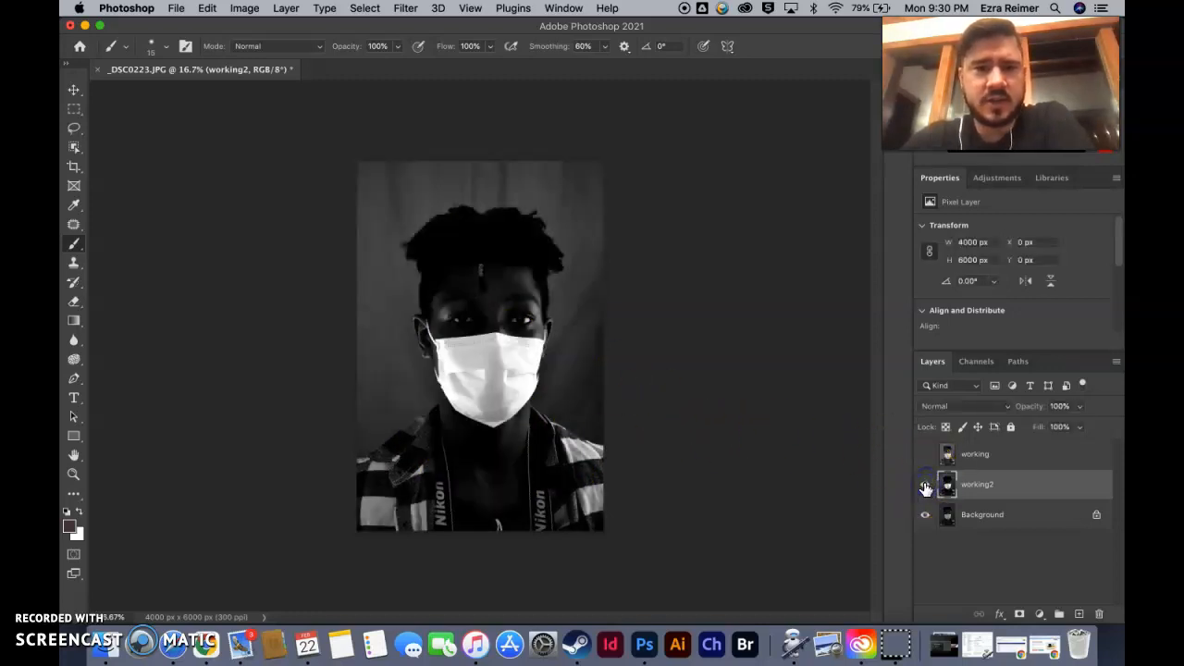
{"action": "left_click", "coordinate": [924, 485]}
{"action": "left_click", "coordinate": [925, 486]}
{"action": "left_click", "coordinate": [924, 486]}
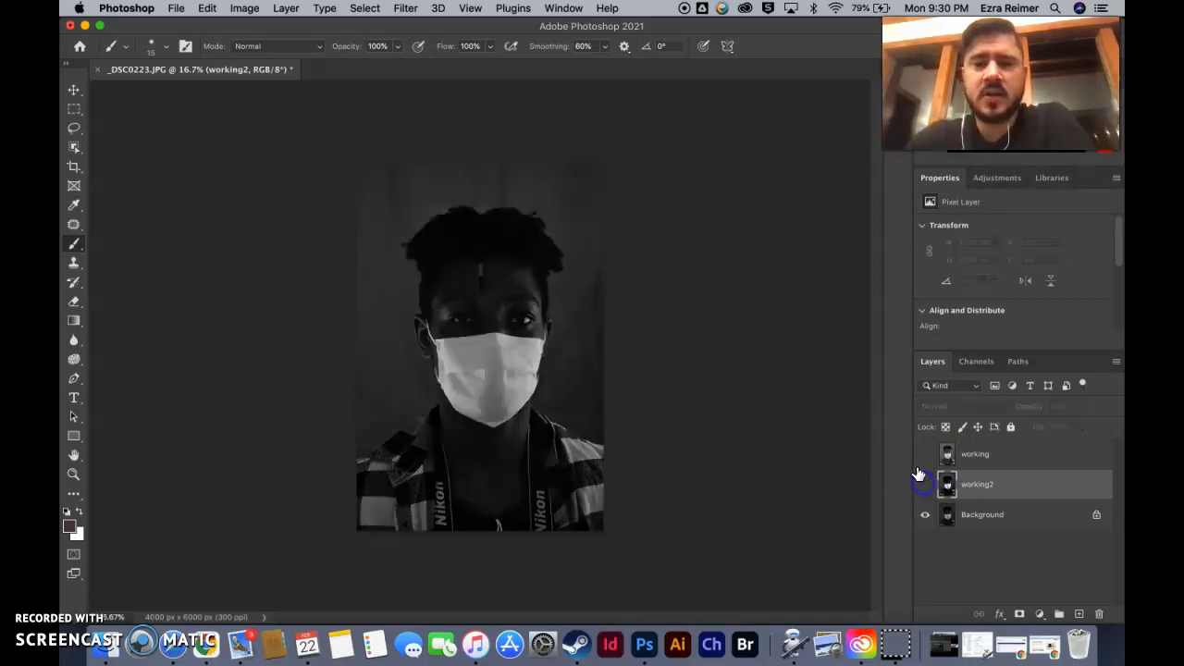
{"action": "left_click", "coordinate": [925, 457]}
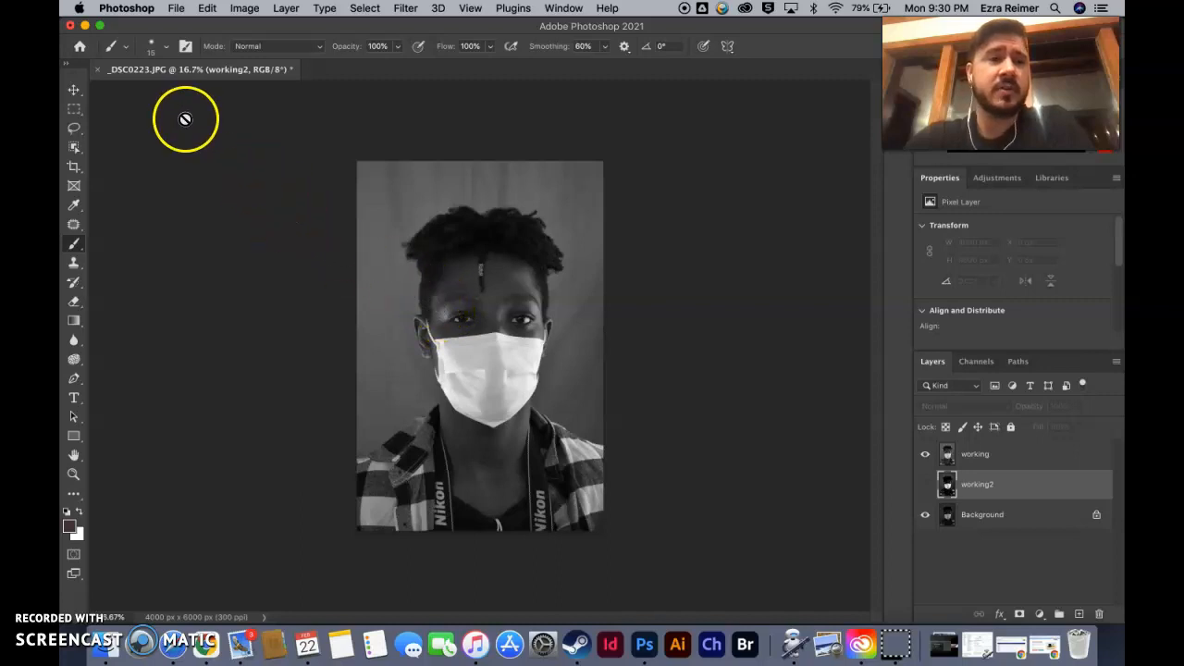
- Start saving the portrait under a new name in the Lighting Lab folder, with the file name Lastname_firstname_Station2
{"action": "left_click", "coordinate": [174, 9]}
{"action": "mouse_move", "coordinate": [155, 11]}
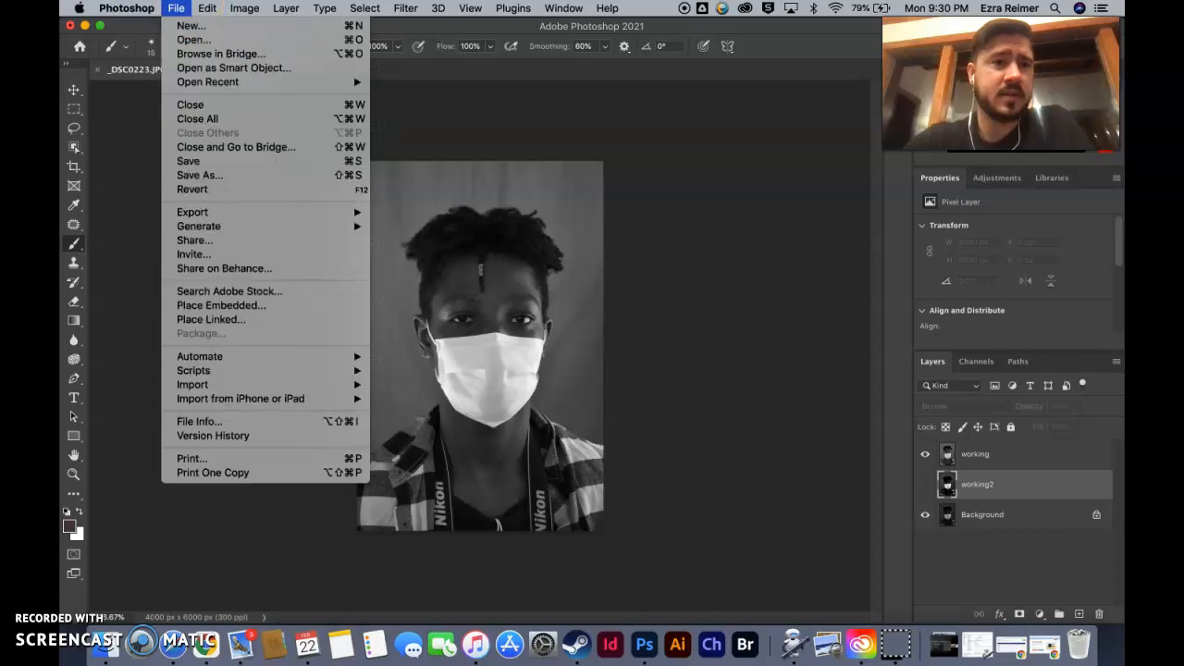
{"action": "left_click", "coordinate": [212, 174]}
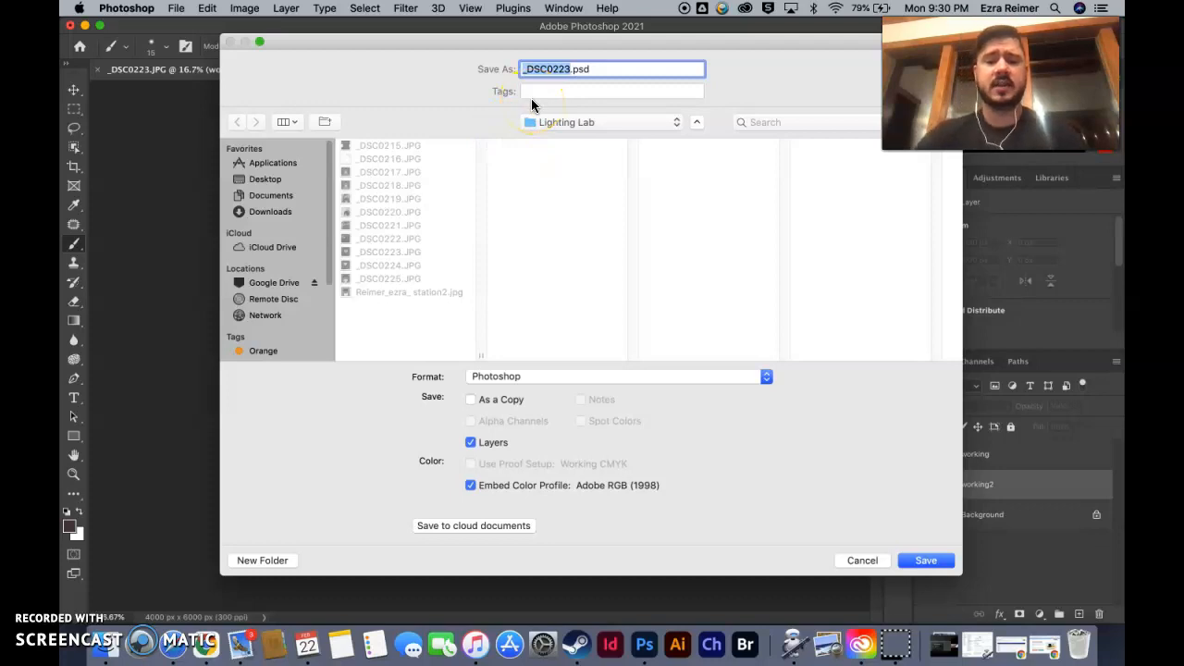
{"action": "type", "text": "Lastname)_"}
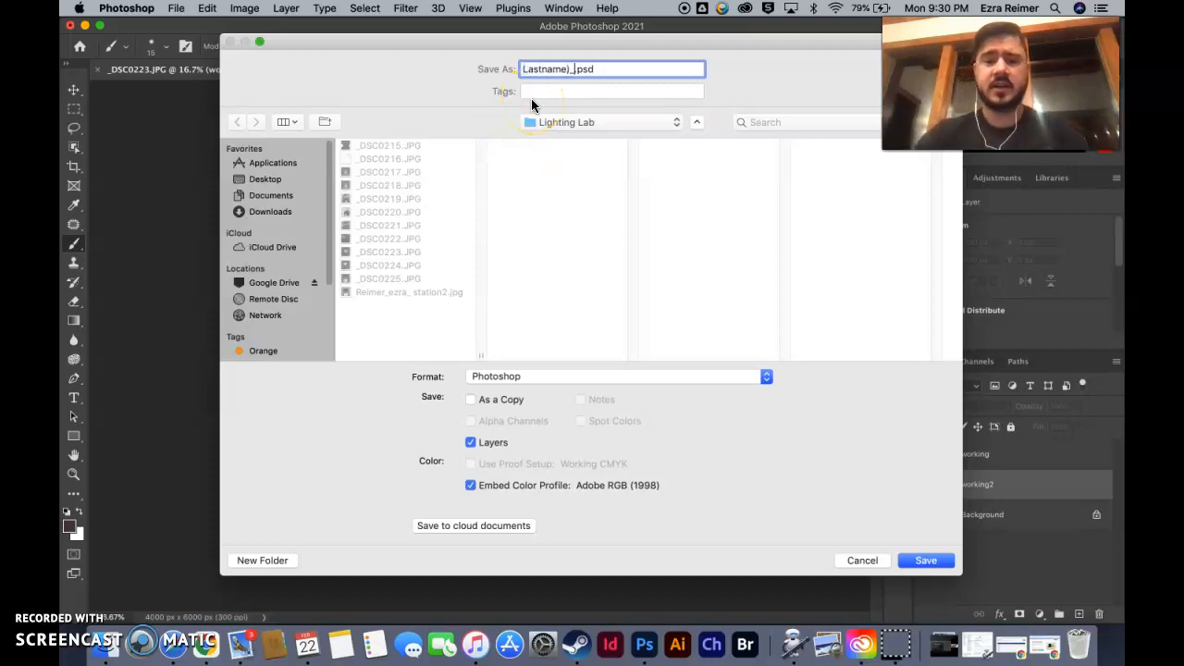
{"action": "key", "text": "BackSpace"}
{"action": "key", "text": "BackSpace"}
{"action": "key", "text": "BackSpace"}
{"action": "key", "text": "BackSpace"}
{"action": "key", "text": "BackSpace"}
{"action": "key", "text": "BackSpace"}
{"action": "key", "text": "BackSpace"}
{"action": "type", "text": "_"}
{"action": "type", "text": "firstname"}
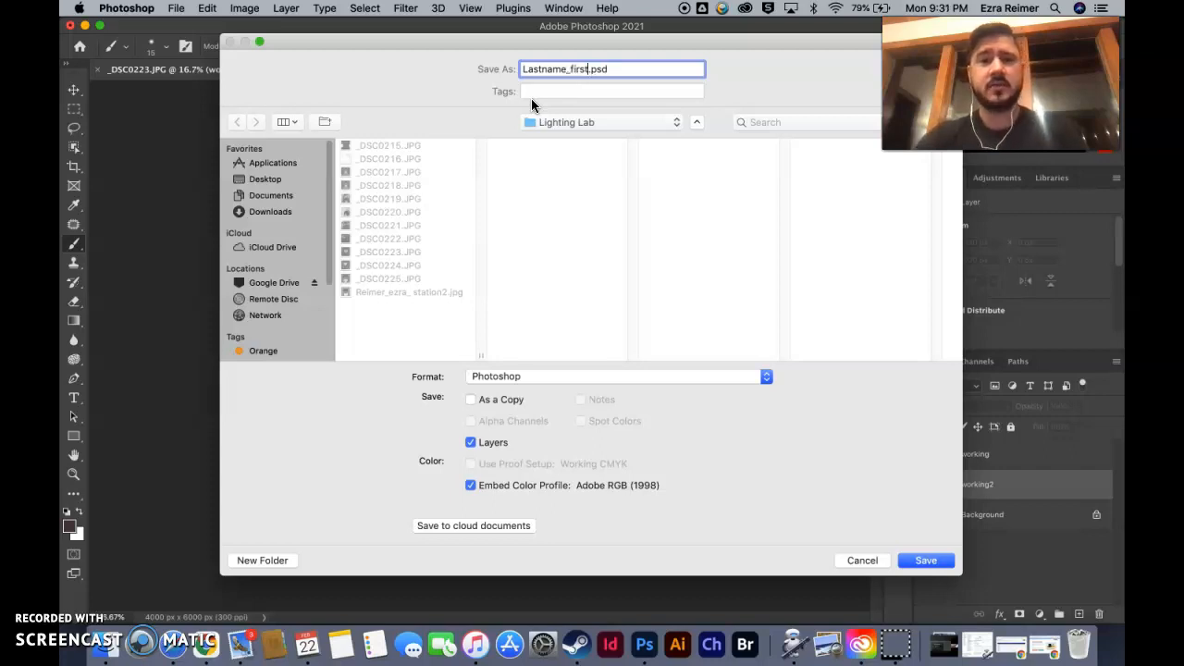
{"action": "type", "text": "_"}
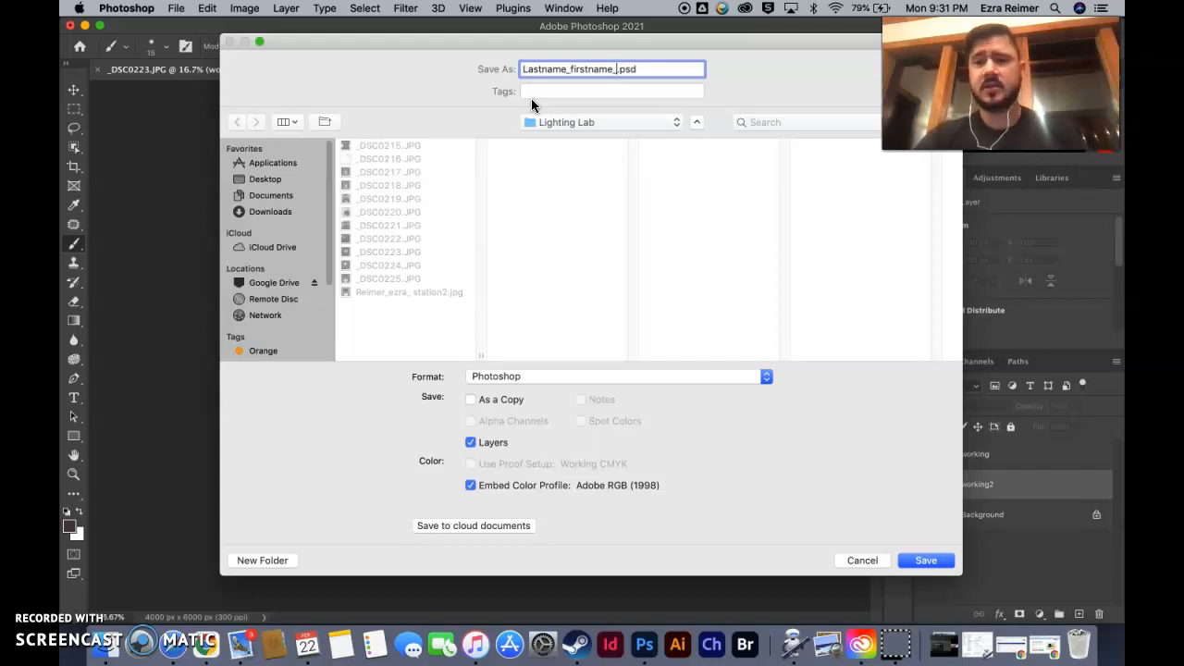
{"action": "type", "text": "Station"}
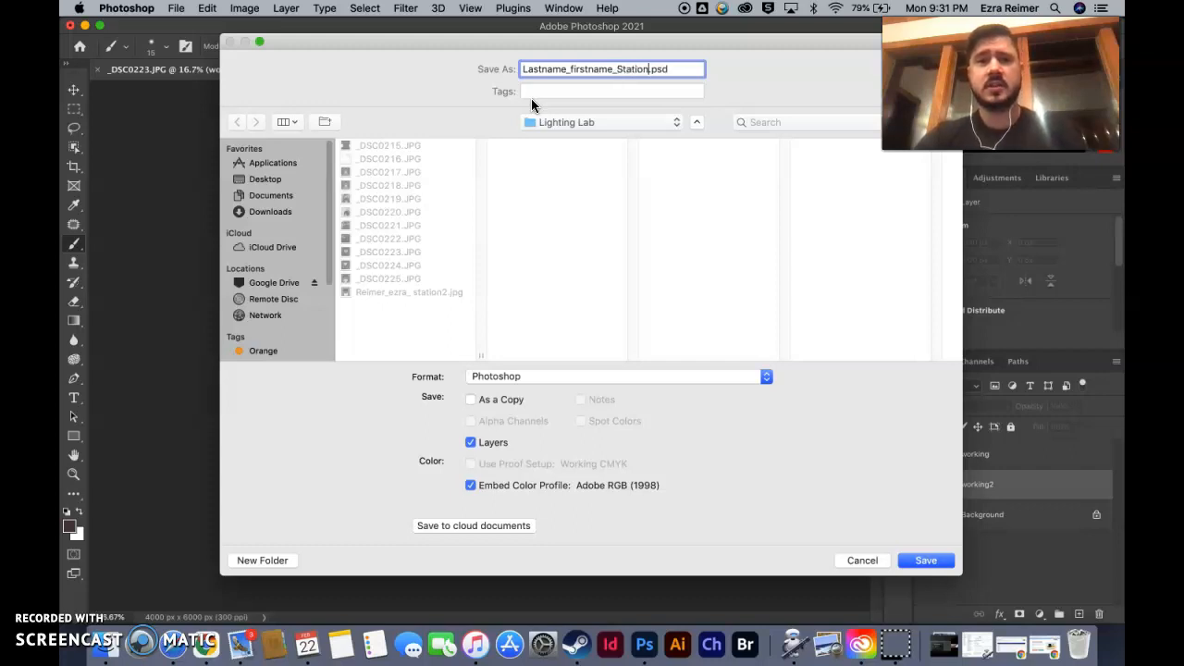
{"action": "type", "text": "2"}
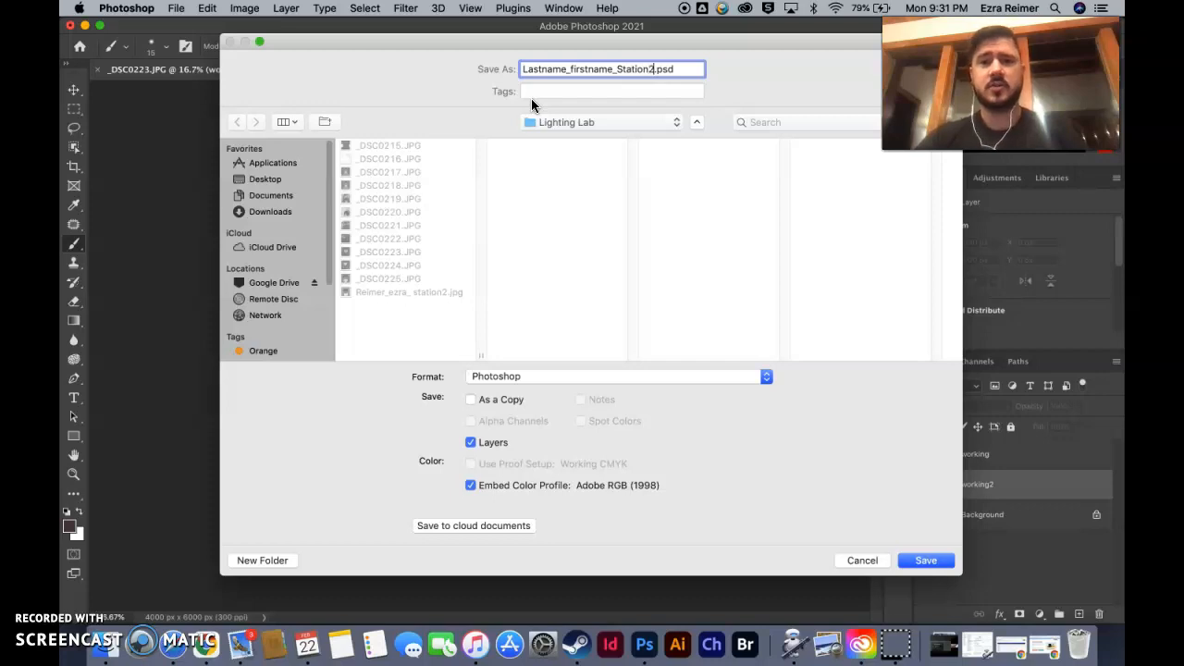
- Choose the JPEG format and save the copy at Maximum quality 12 with the Baseline ("Standard") option
{"action": "left_click", "coordinate": [494, 376]}
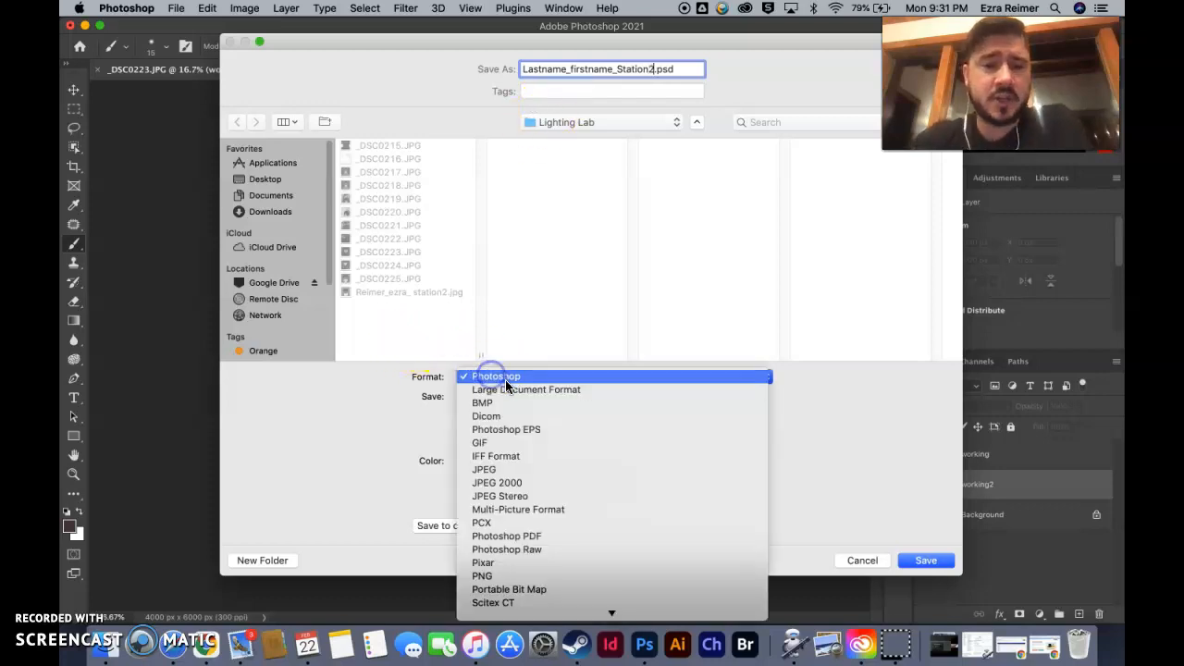
{"action": "left_click", "coordinate": [497, 470]}
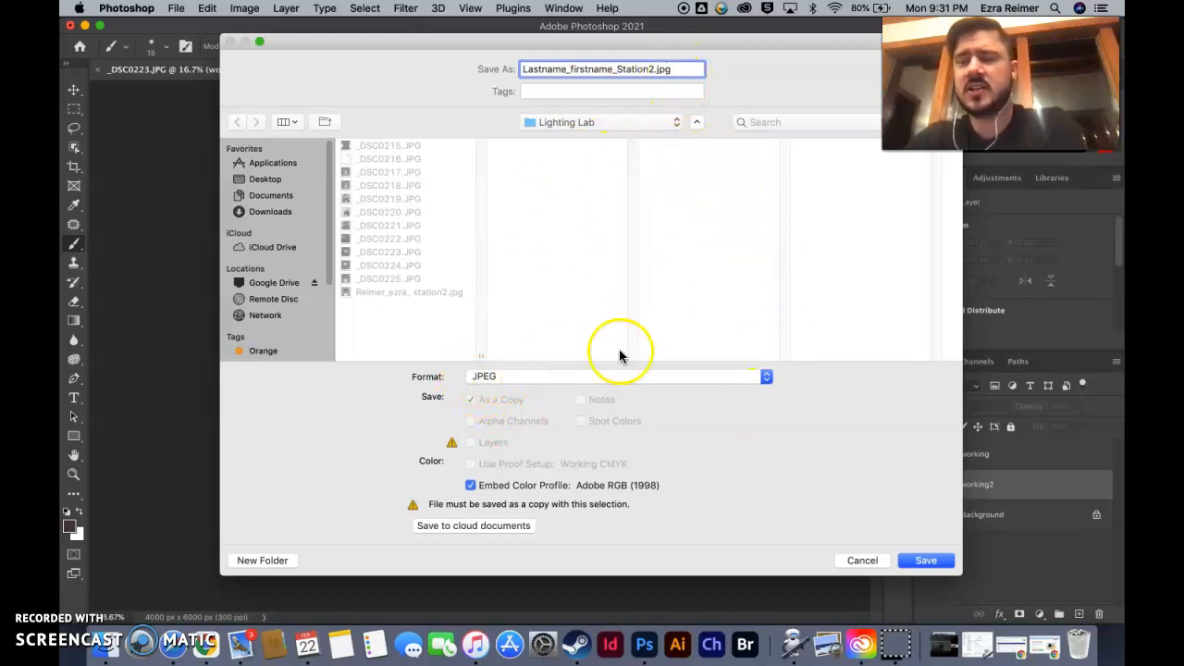
{"action": "left_click", "coordinate": [927, 559]}
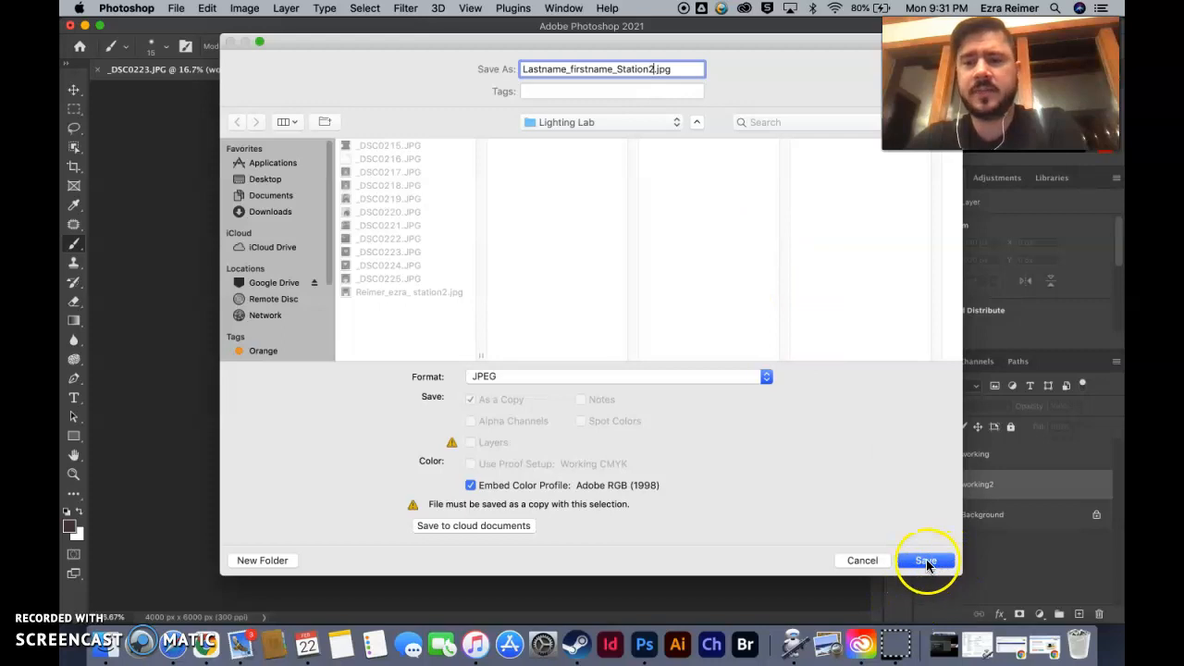
{"action": "left_click", "coordinate": [926, 561]}
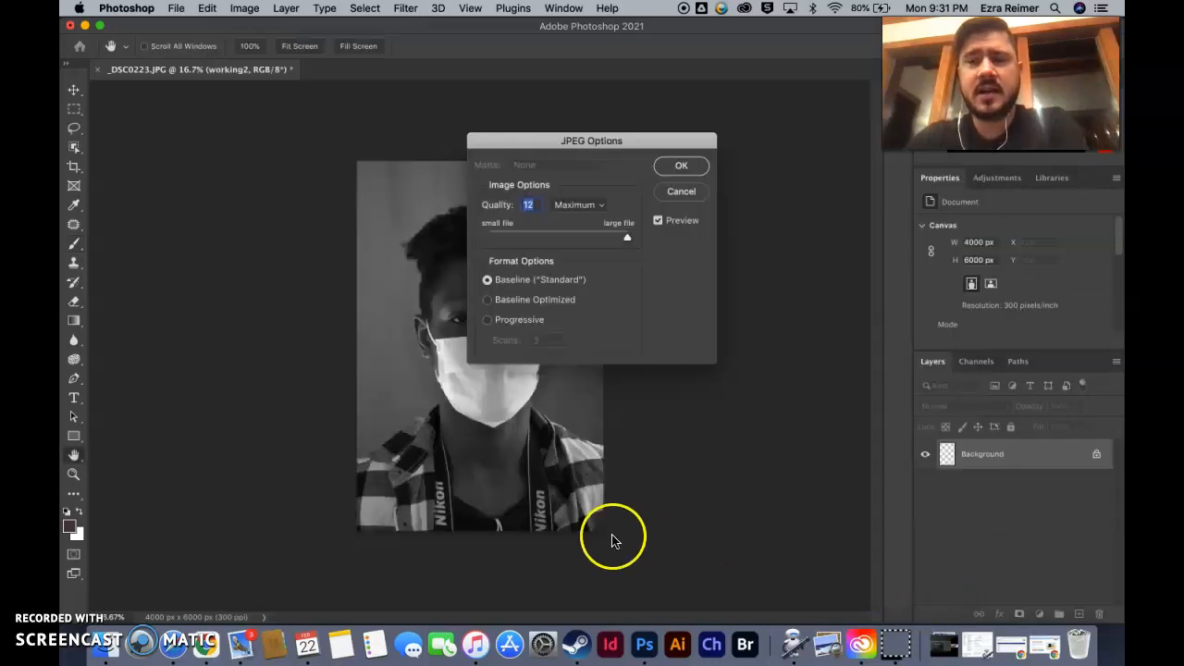
{"action": "left_click", "coordinate": [681, 166]}
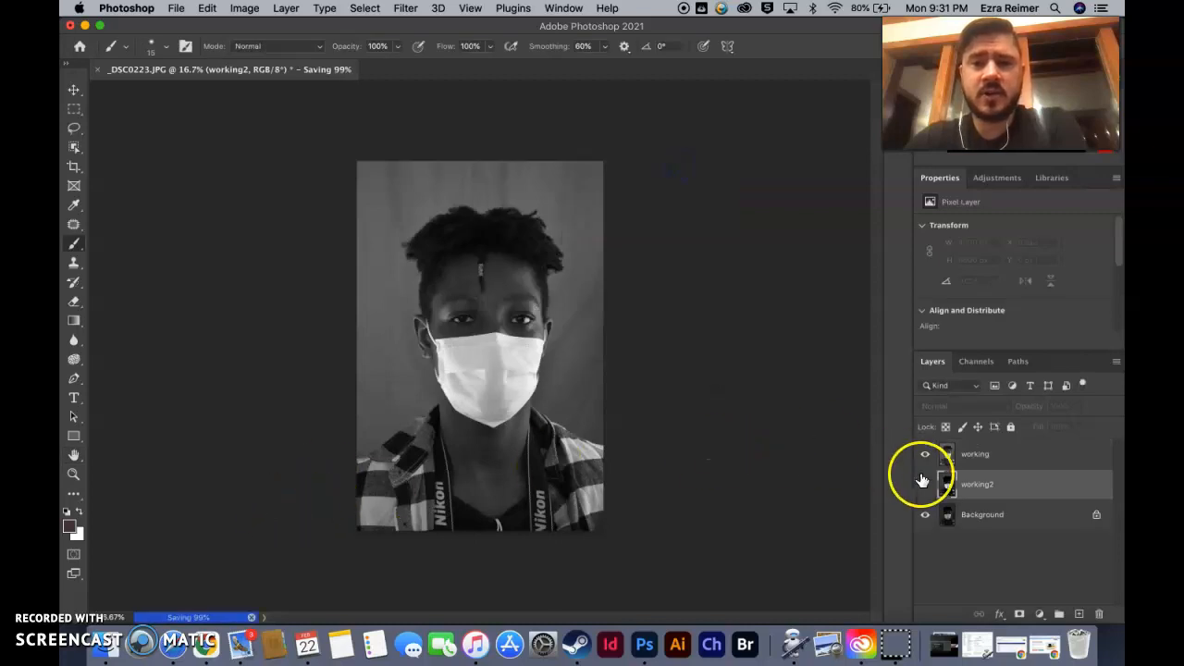
- Hide the working layer and show the working2 layer
{"action": "left_click", "coordinate": [924, 454]}
{"action": "left_click", "coordinate": [925, 483]}
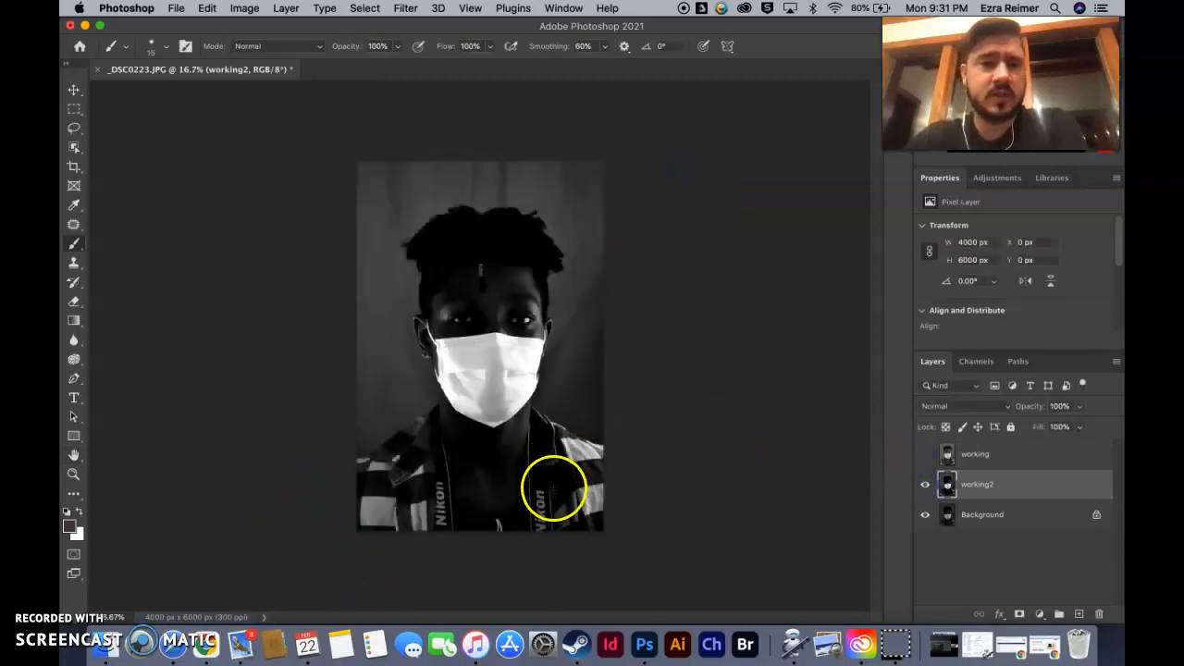